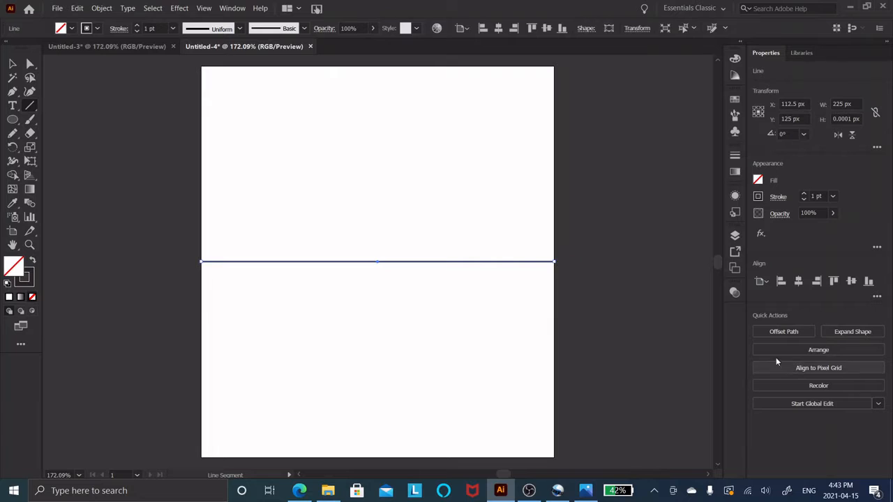
Step: Draw a 225 by 250 px rectangle covering the whole artboard
click(12, 64)
drag(17, 119, 39, 116)
mouse_move(200, 64)
mouse_down()
mouse_move(468, 410)
mouse_move(562, 460)
mouse_move(554, 457)
mouse_up()
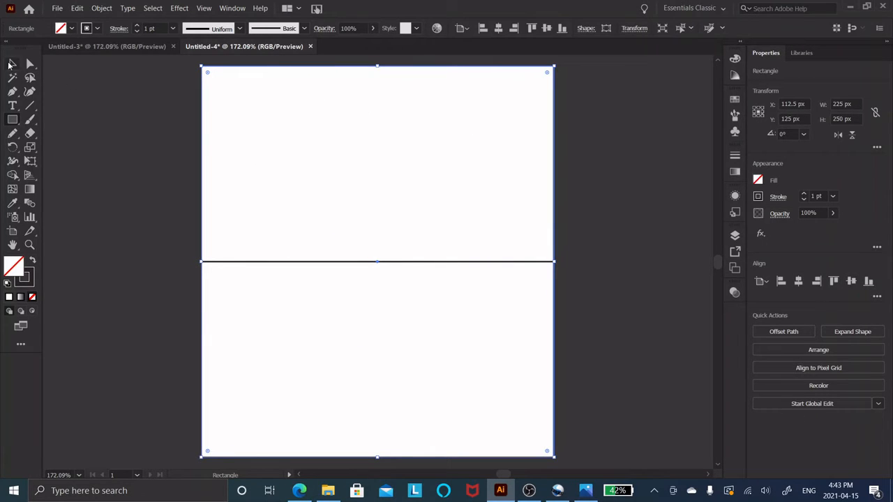
Step: Send the artboard-sized rectangle to the back and deselect it
click(11, 63)
right_click(230, 113)
mouse_move(314, 294)
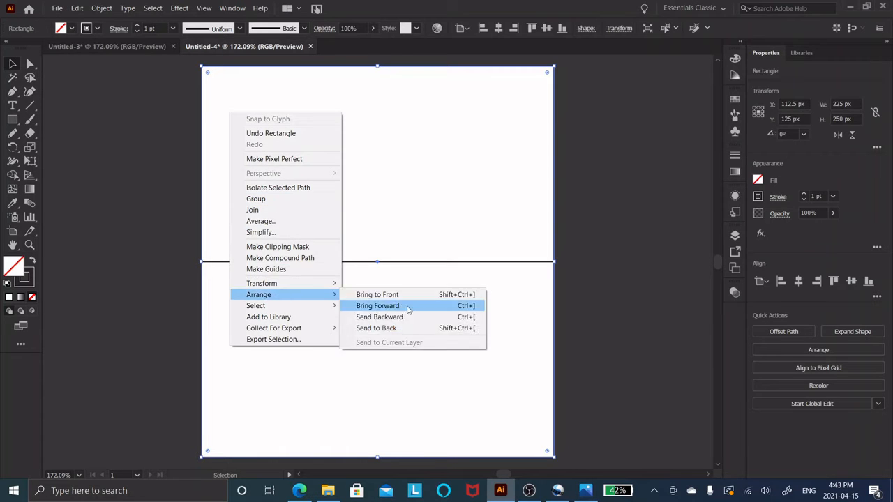
click(411, 325)
click(74, 193)
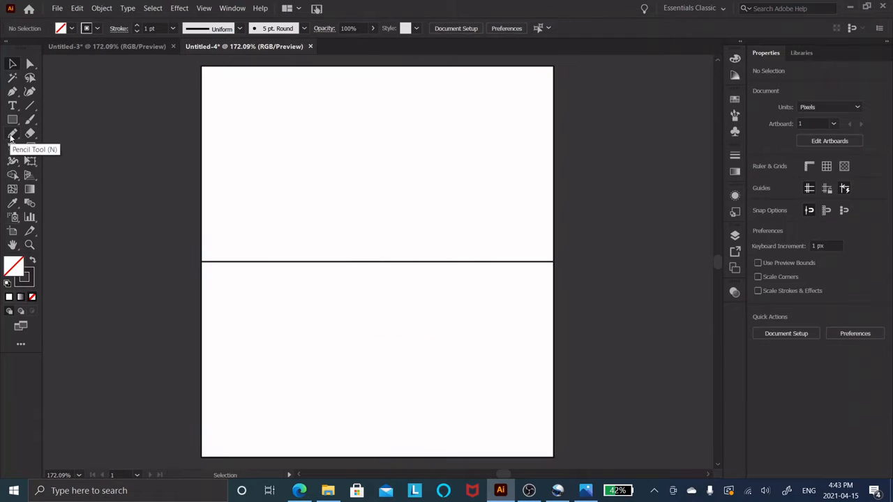
Step: Draw a closed wavy cloud outline about 139 by 90 px in the upper half with the Pencil tool and center it horizontally on the artboard
click(11, 134)
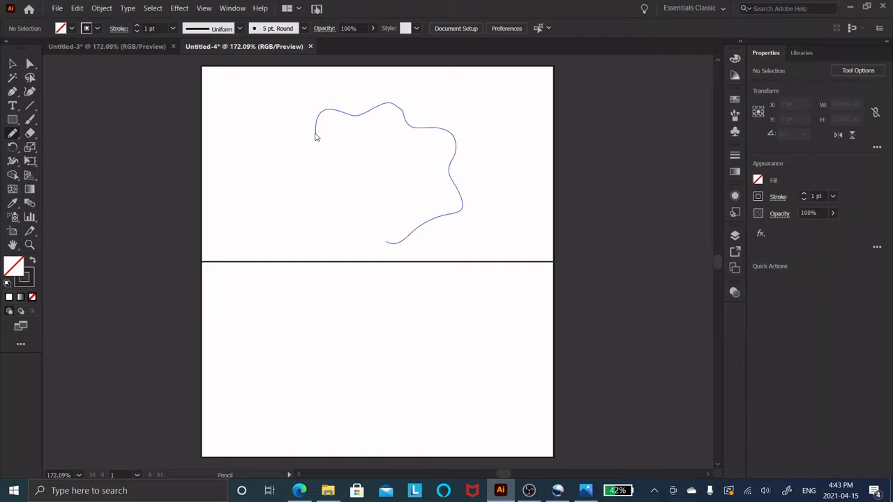
drag(315, 137, 317, 135)
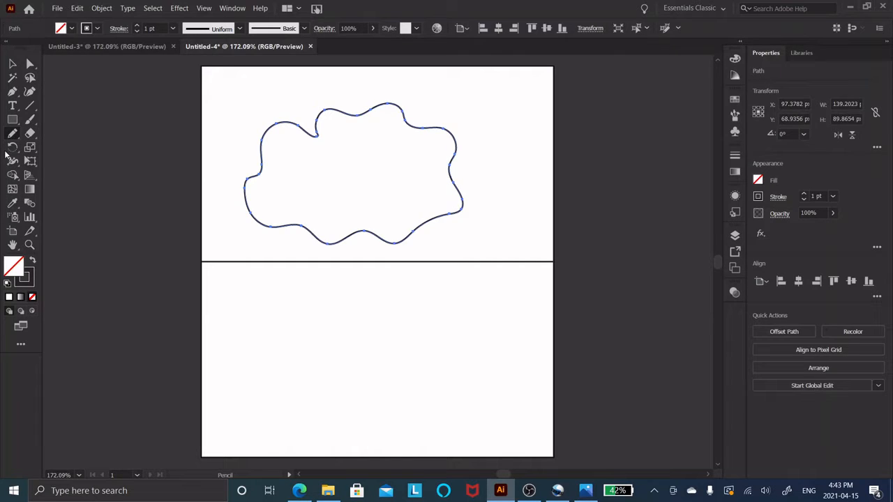
click(797, 281)
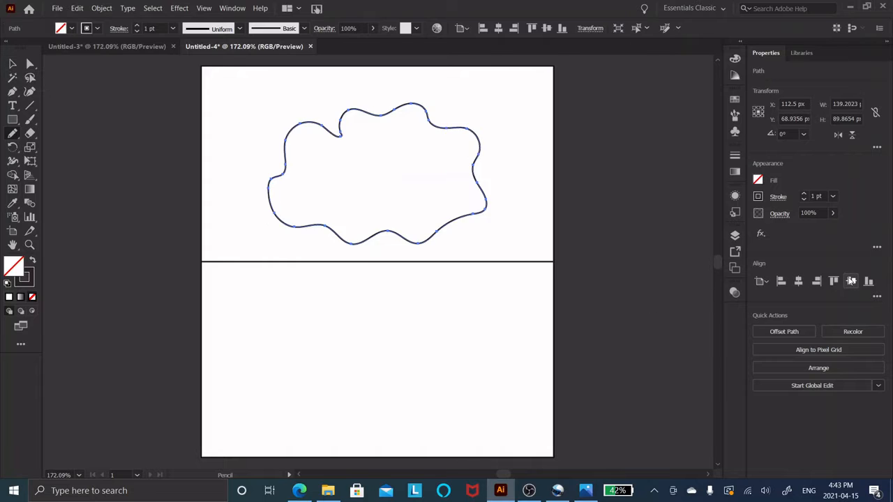
Step: Center the cloud outline vertically on the artboard, then nudge it up into the upper half to Y 65 px
click(851, 281)
key(shift+Up)
key(shift+Up)
key(shift+Up)
key(shift+Up)
key(shift+Up)
key(shift+Up)
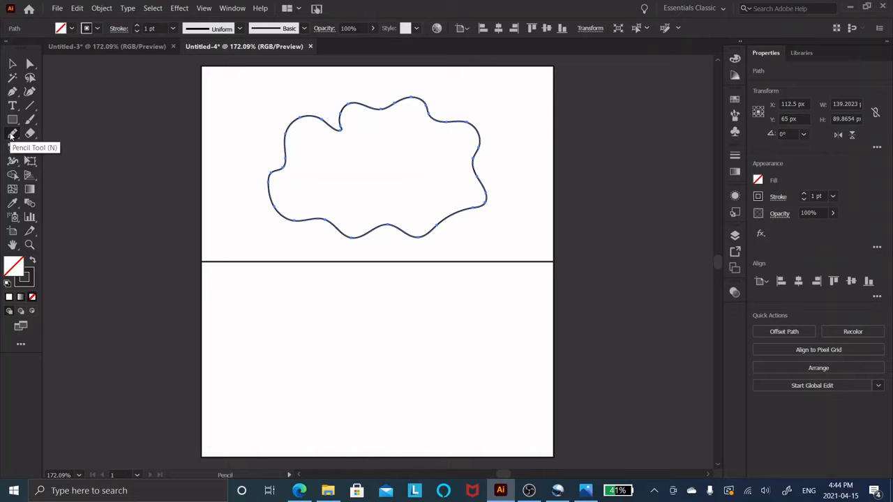
Step: Draw two nested wavy outlines in the lower half with the Pencil tool, the inner about 118 by 79 px and the outer about 160 by 121 px
mouse_move(305, 364)
mouse_down()
mouse_move(311, 338)
mouse_move(353, 335)
mouse_up()
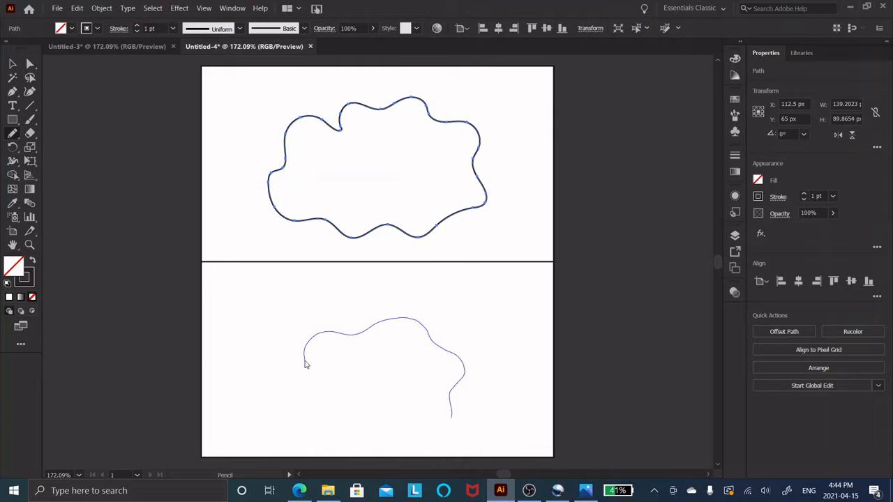
drag(304, 364, 305, 364)
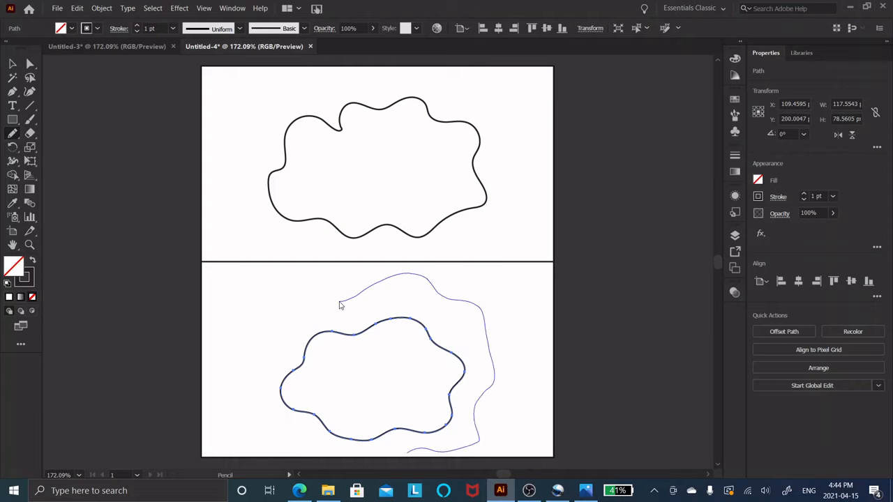
drag(340, 305, 339, 304)
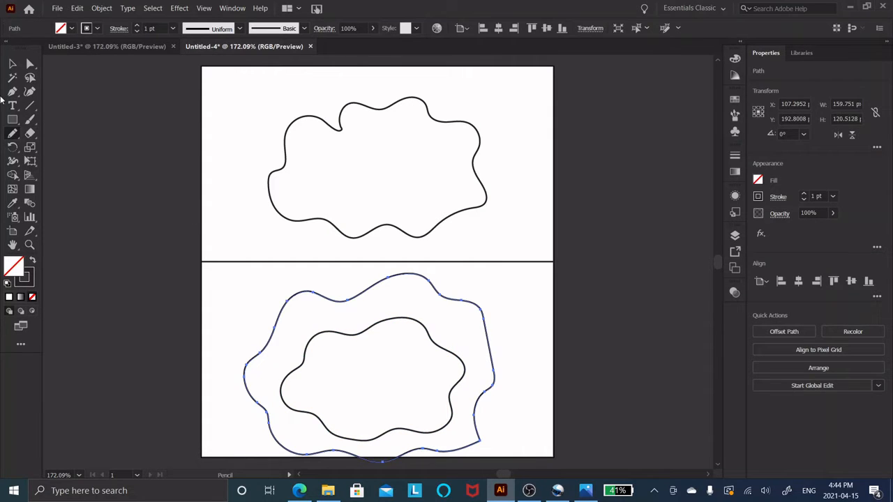
Step: Move the horizontal dividing line up slightly and shift the outer wavy outline up so it fits inside the lower half
click(12, 65)
drag(306, 262, 306, 262)
drag(361, 300, 359, 292)
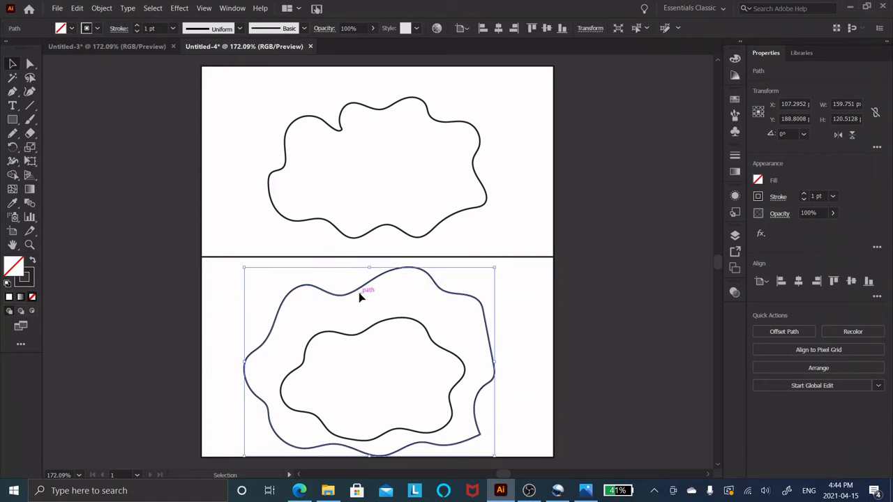
Step: Move the inner wavy outline up to about Y 188 px so it sits centered inside the outer outline
click(371, 334)
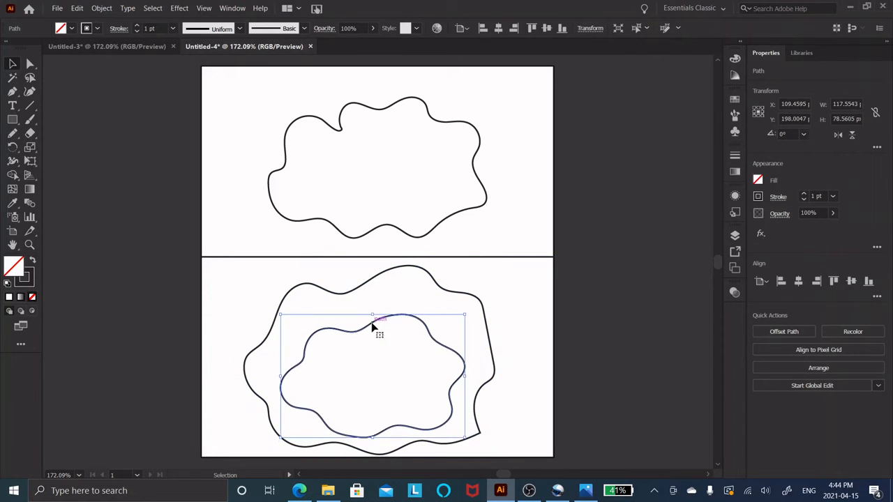
key(Up)
key(shift+Up)
key(Up)
key(Up)
click(608, 335)
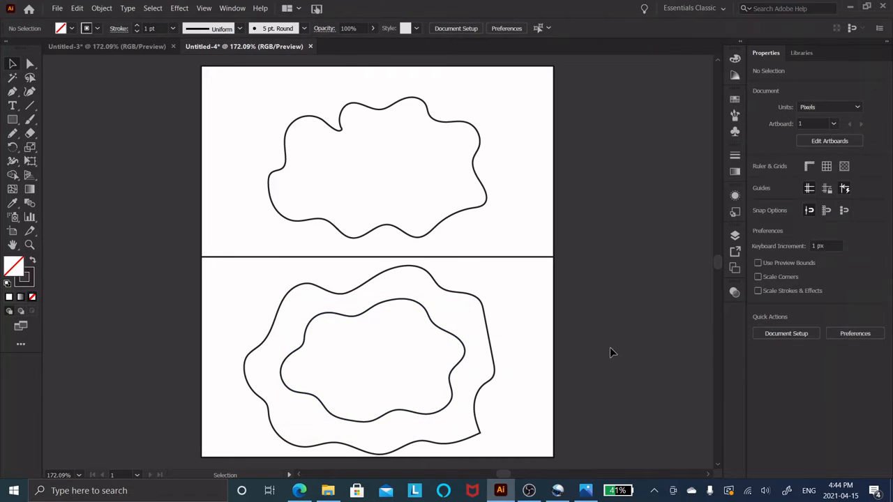
Step: Round the sharp lower-right corner of the outer wavy outline to a radius of about 5.4 px
key(a)
click(476, 439)
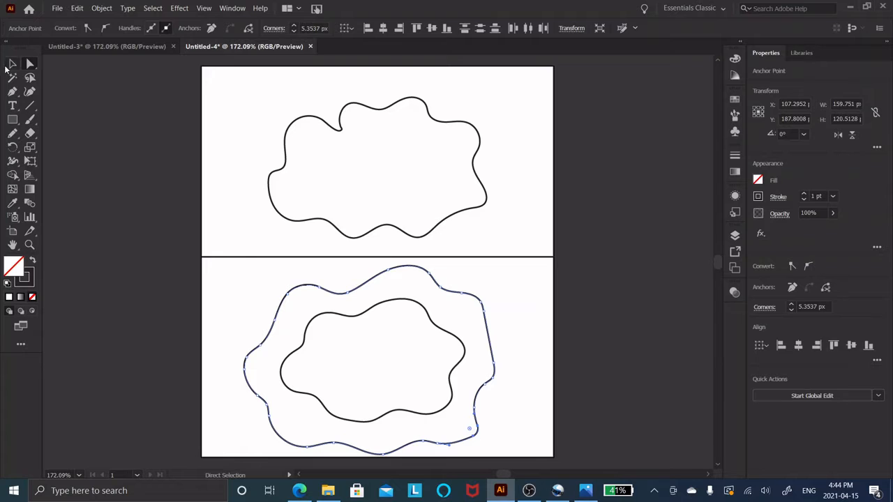
click(11, 64)
click(124, 177)
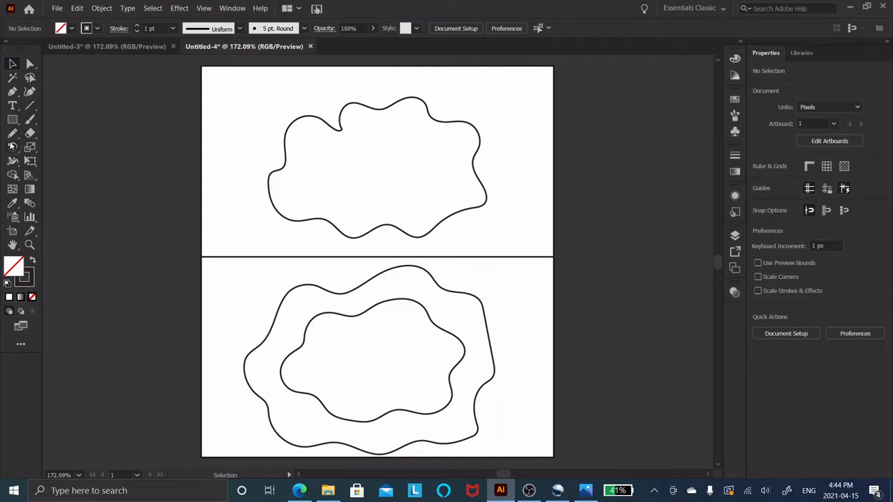
Step: Select all the artwork and split it into separate regions with the Shape Builder tool
drag(98, 112, 619, 419)
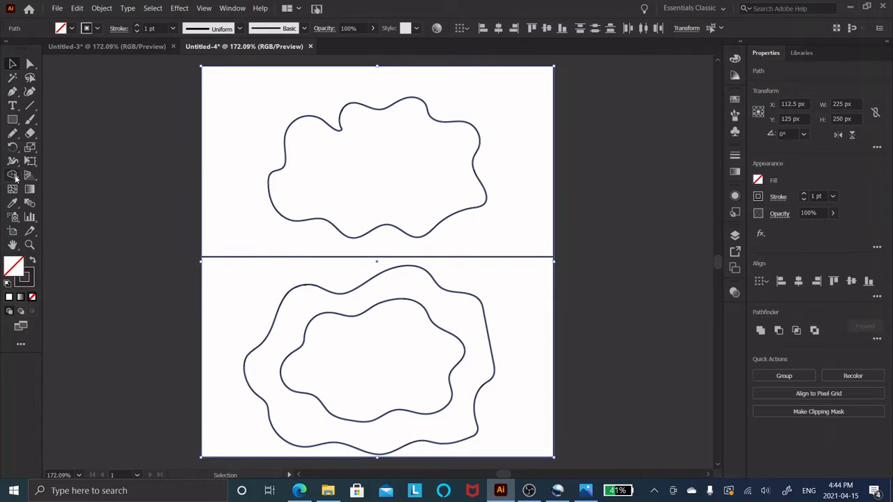
click(13, 176)
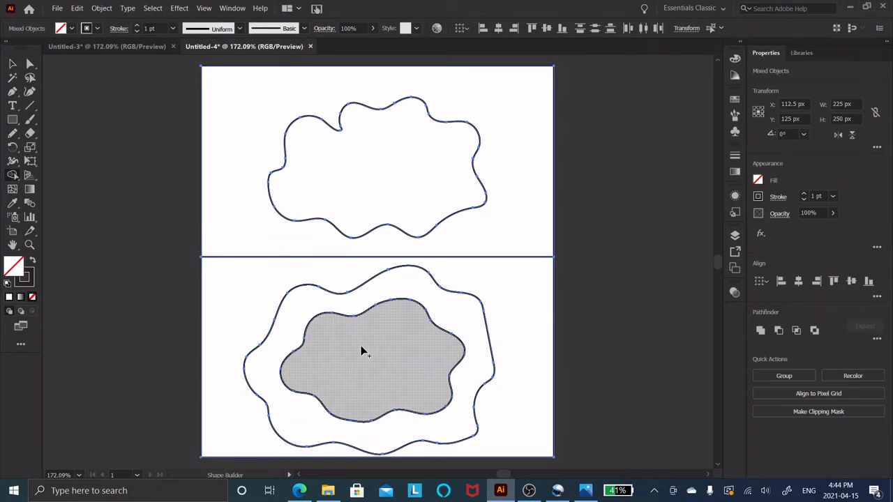
key(v)
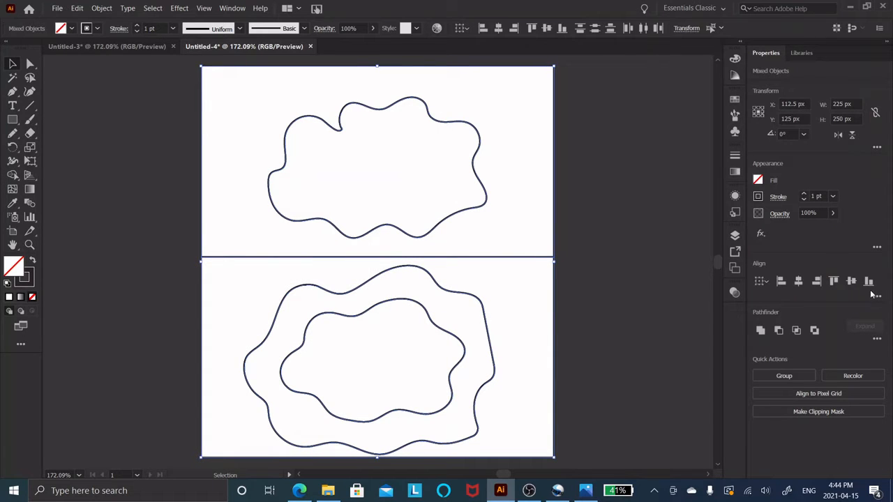
Step: Fill the lower background region around the outer wavy outline with the grey-brown #8c847c
click(735, 235)
click(620, 248)
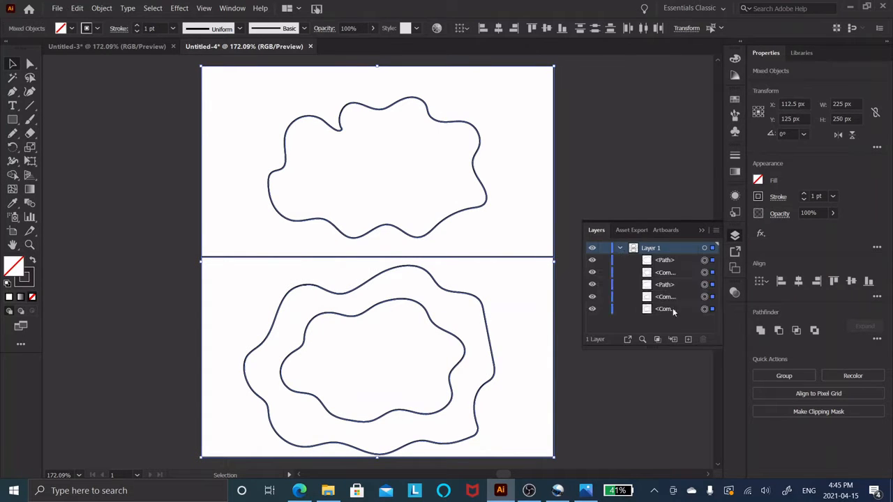
click(711, 310)
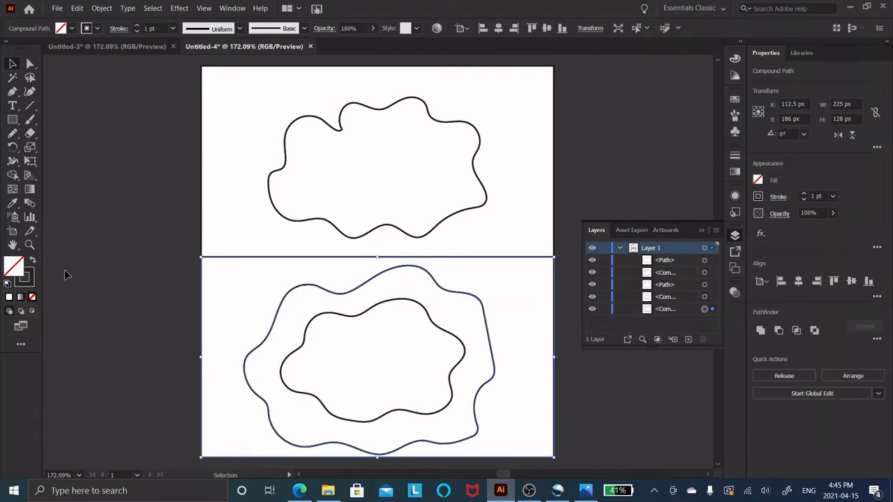
double_click(13, 266)
drag(691, 238, 689, 269)
click(529, 197)
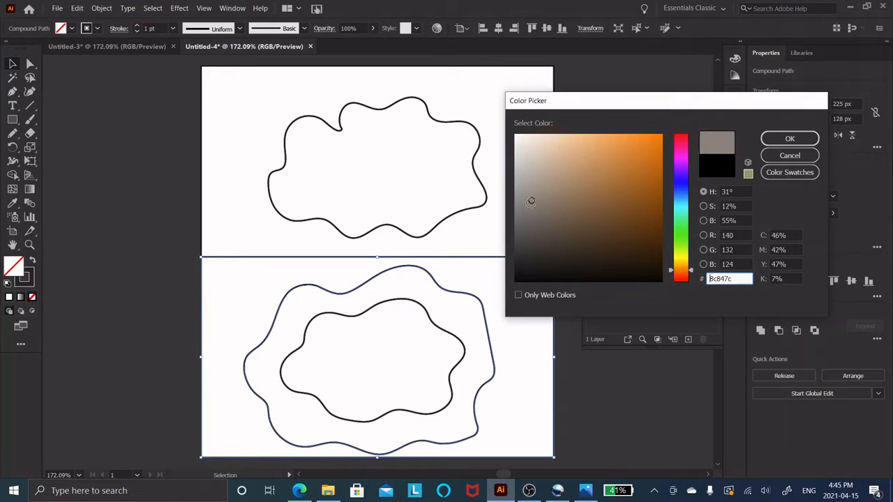
click(789, 138)
Step: Fill the upper background region around the cloud outline with a pale grey-green
click(552, 175)
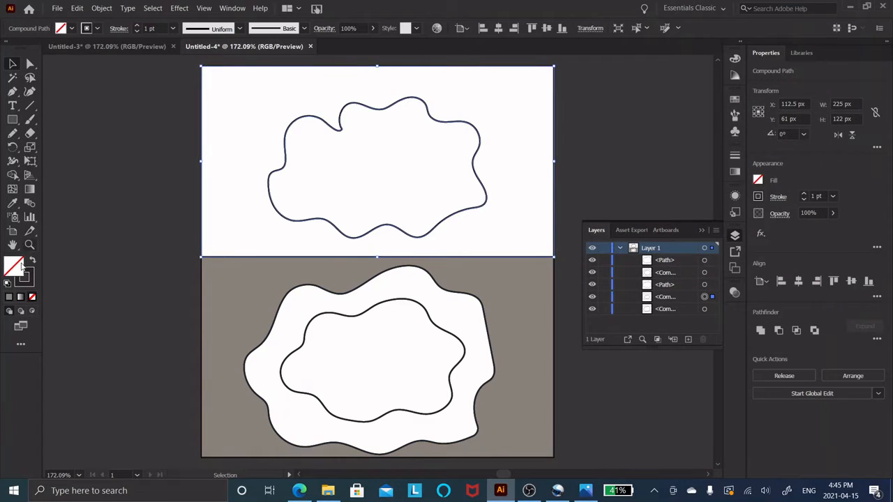
double_click(10, 269)
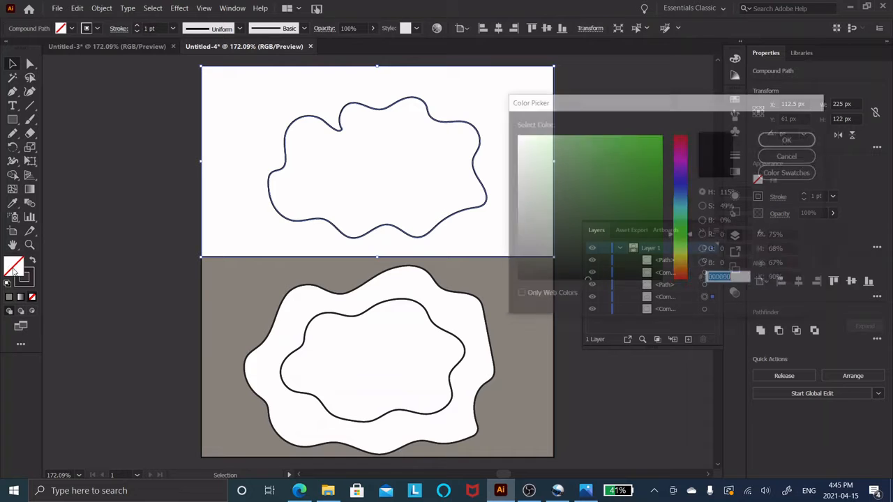
click(790, 138)
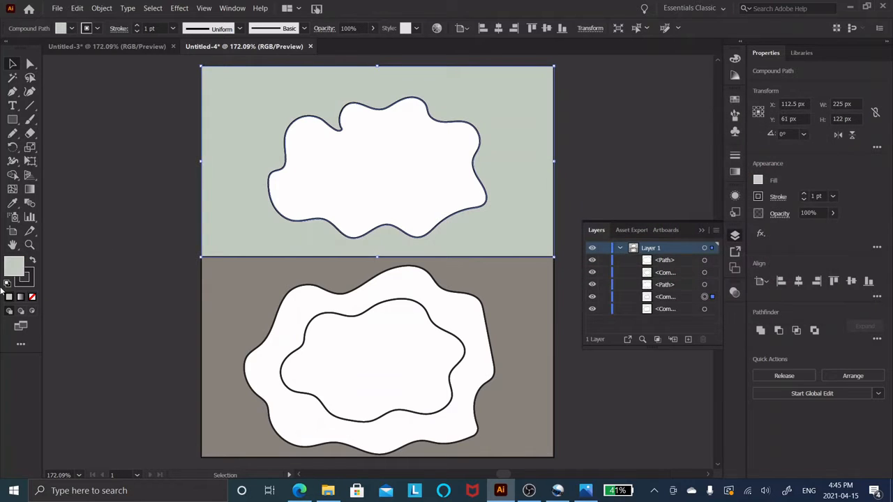
click(57, 258)
Step: Apply a Scribble effect with the Tight preset to both the upper and lower background regions
click(714, 309)
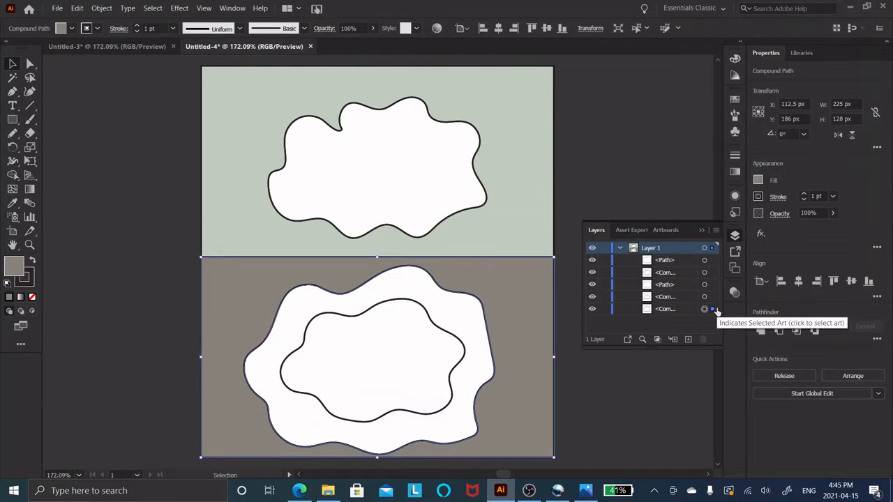
shift+click(713, 298)
click(179, 7)
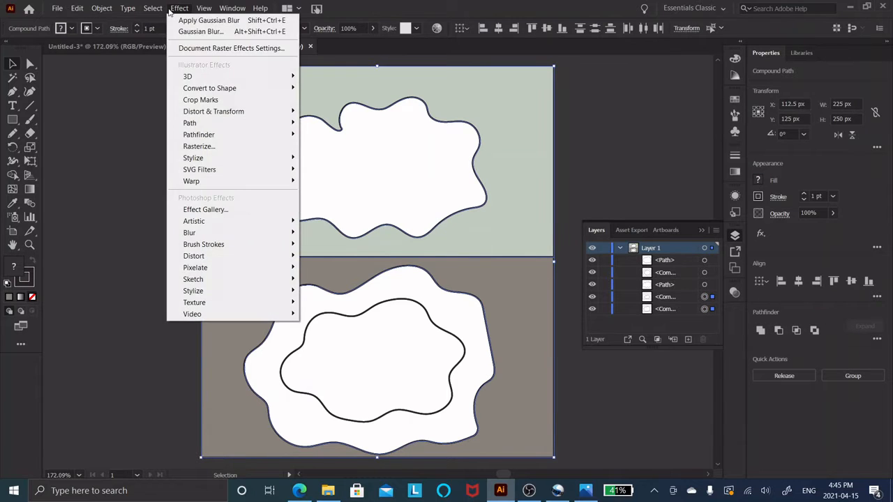
mouse_move(230, 158)
click(341, 216)
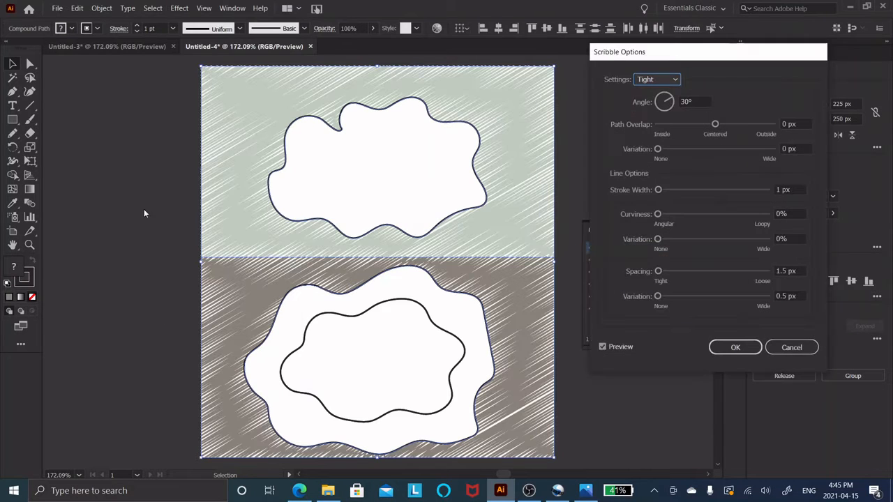
click(732, 350)
Step: Apply a Drop Shadow to all the artwork with Multiply mode, 75% opacity, 7 px X and Y offsets and 5 px blur
drag(165, 96, 428, 346)
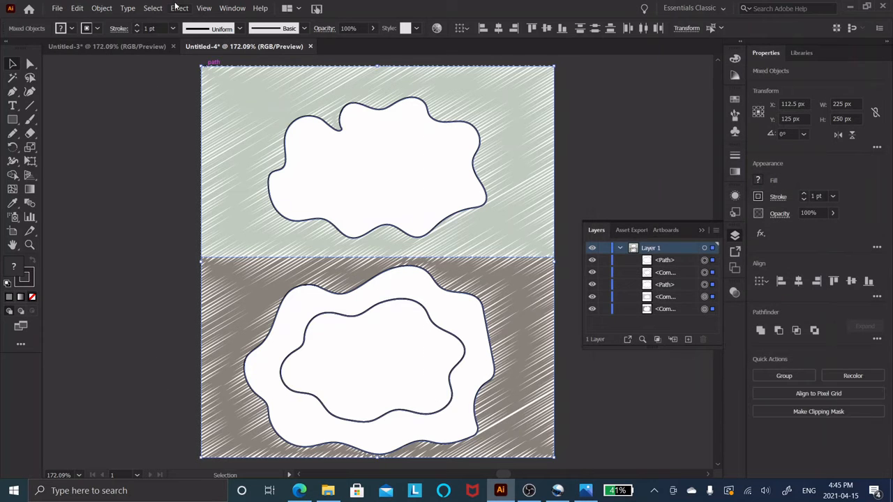
click(180, 8)
mouse_move(210, 158)
click(328, 158)
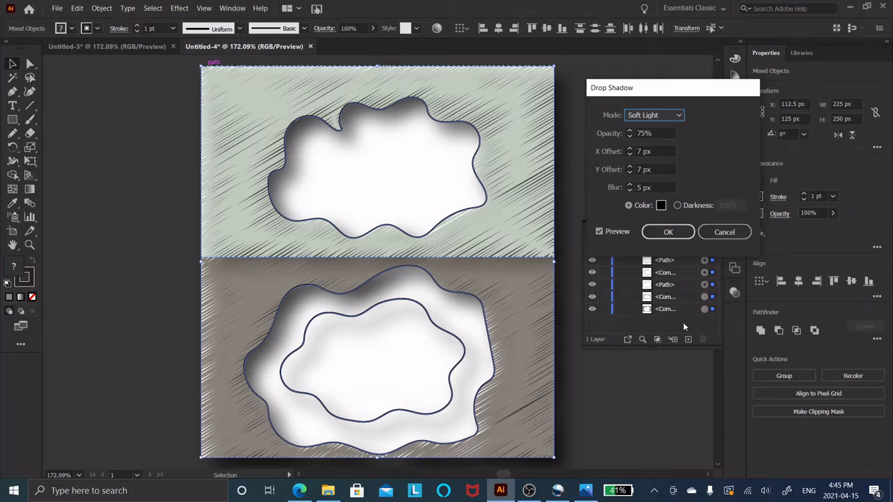
click(670, 115)
click(648, 195)
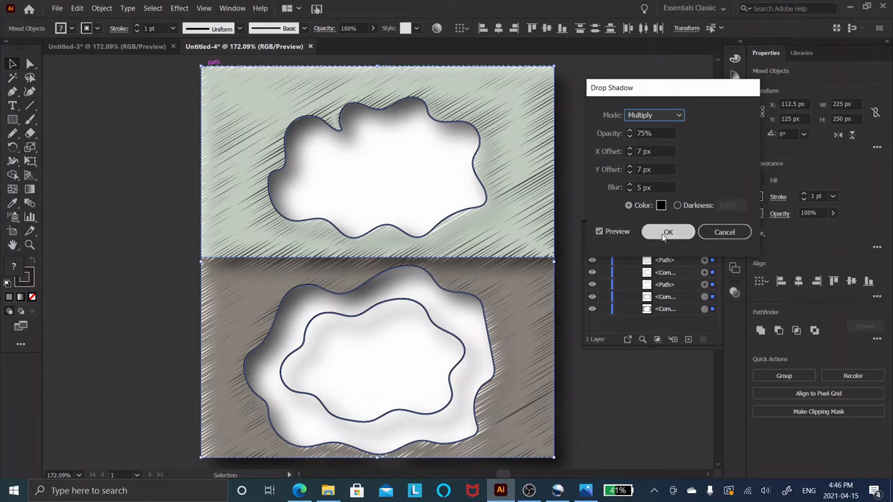
click(666, 233)
click(47, 399)
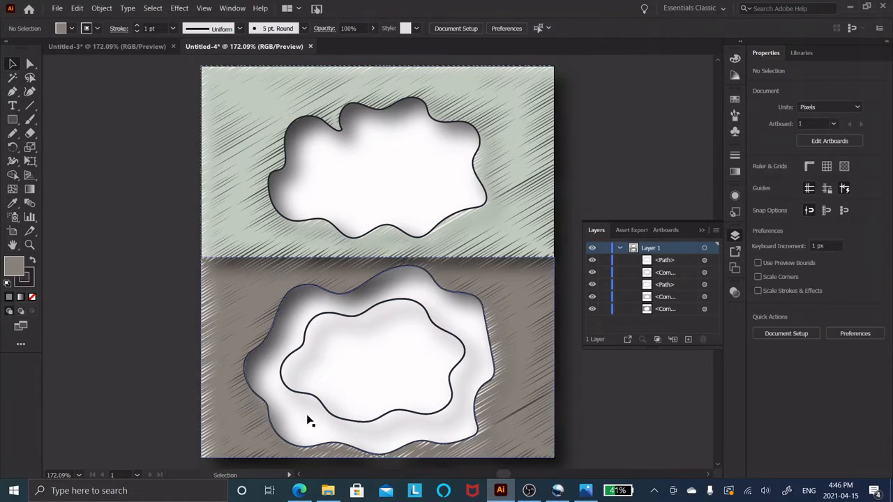
Step: Swap fill and stroke on the lower wavy ring and on the upper cloud shape so both have a dark fill
click(279, 319)
key(shift+x)
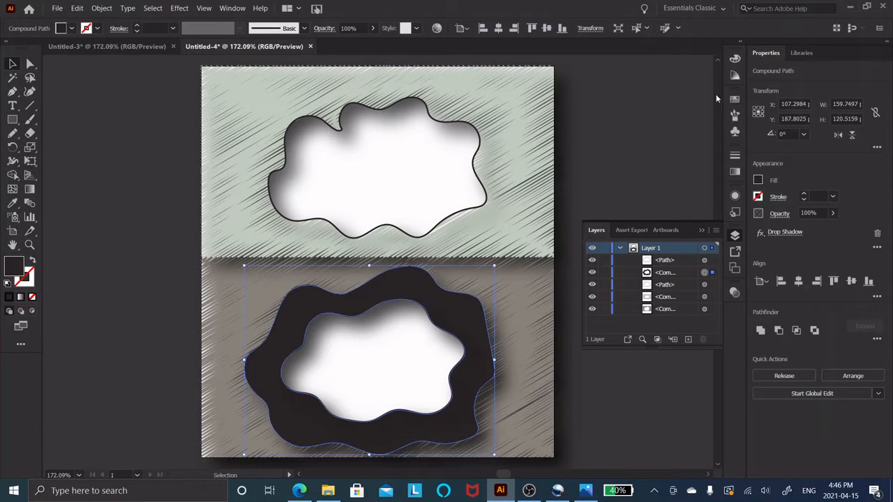
click(293, 123)
key(shift+x)
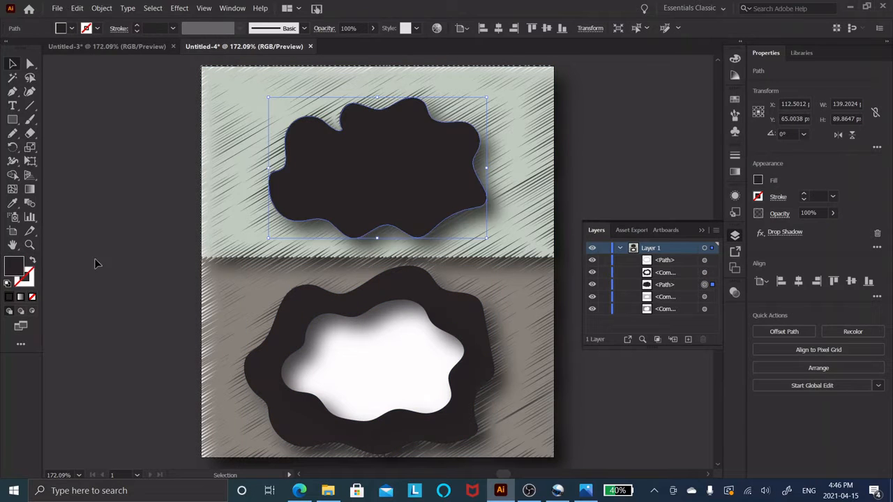
click(185, 274)
Step: Send the dark upper cloud shape to the back
click(330, 193)
right_click(331, 194)
mouse_move(395, 370)
click(472, 409)
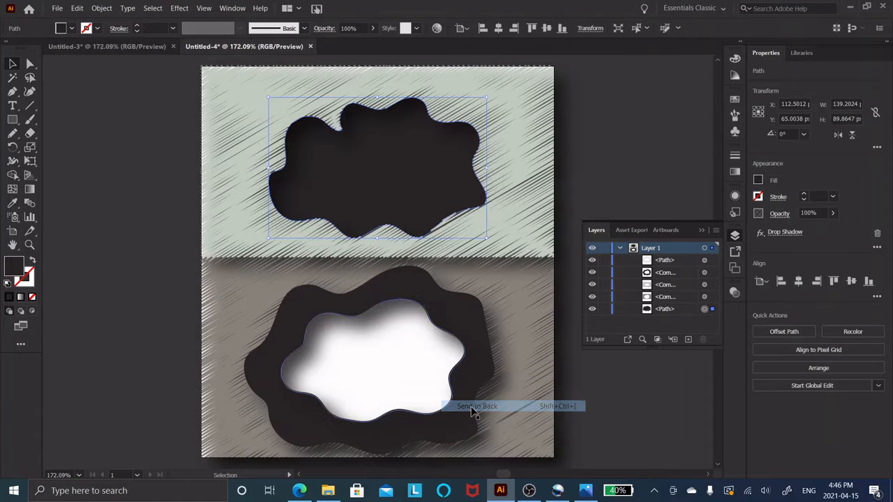
Step: Send the lower dark wavy ring and the wavy path inside it to the back
click(309, 358)
click(309, 365)
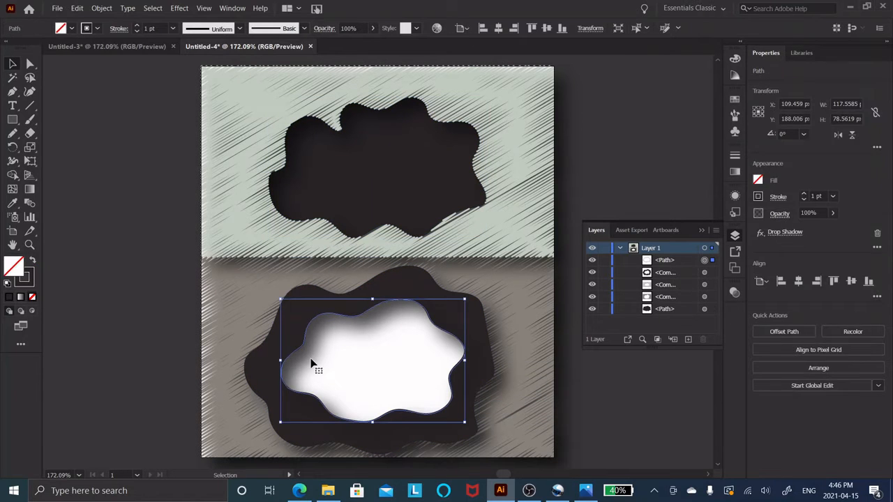
right_click(271, 364)
mouse_move(299, 305)
click(411, 341)
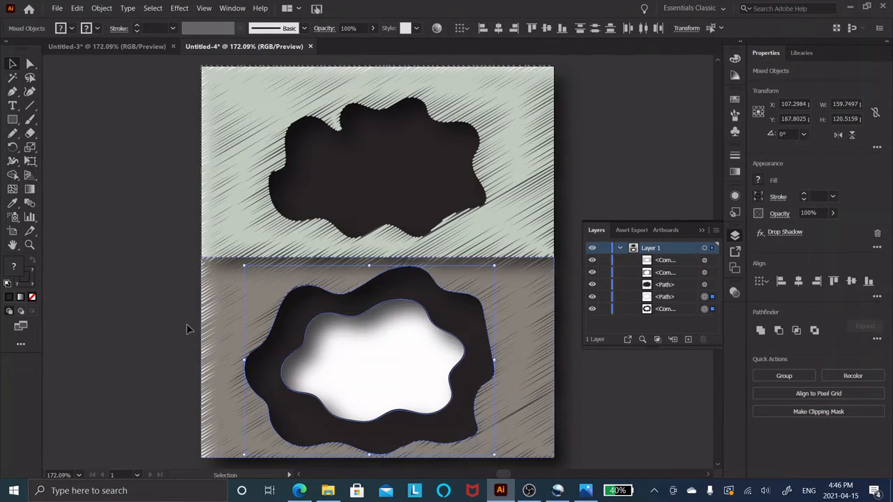
click(187, 327)
Step: Place the Tropical symbol from the Logo Elements symbol library over the upper dark opening
click(427, 190)
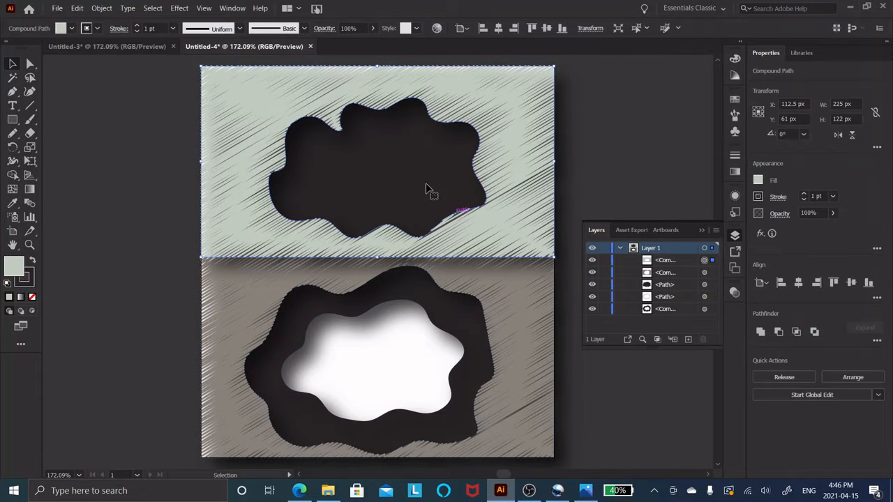
click(702, 296)
click(734, 131)
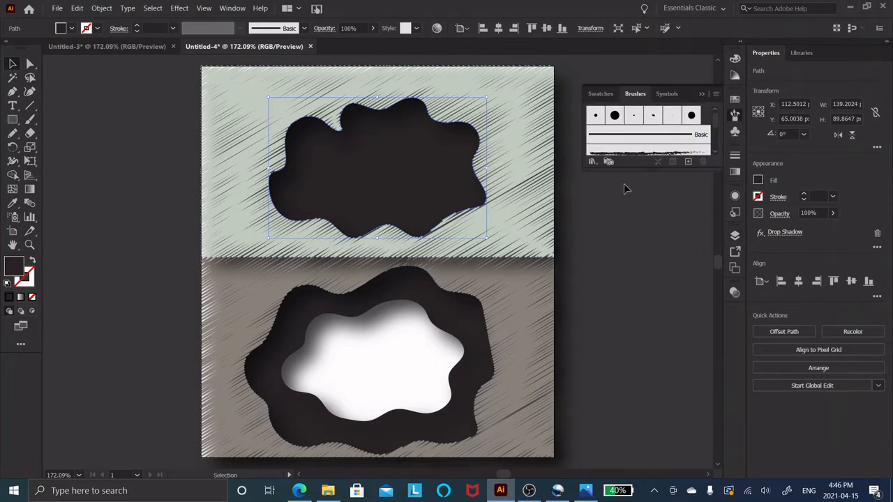
drag(740, 299, 328, 168)
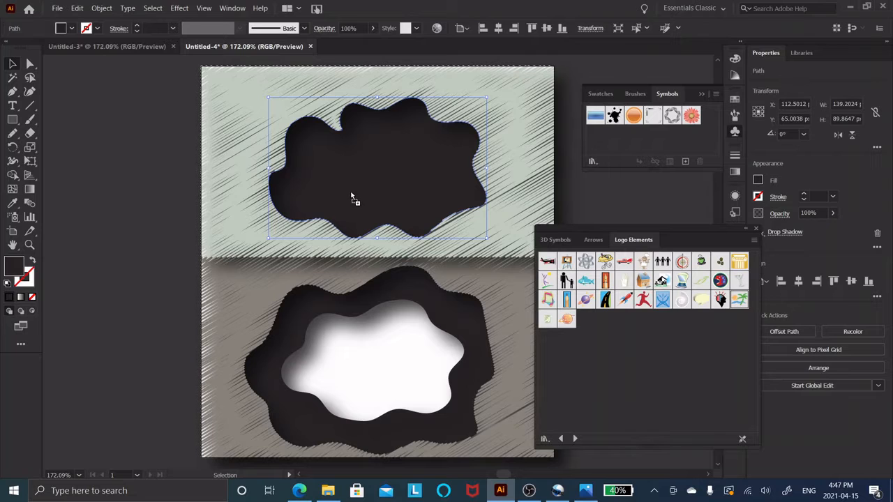
drag(350, 198, 350, 192)
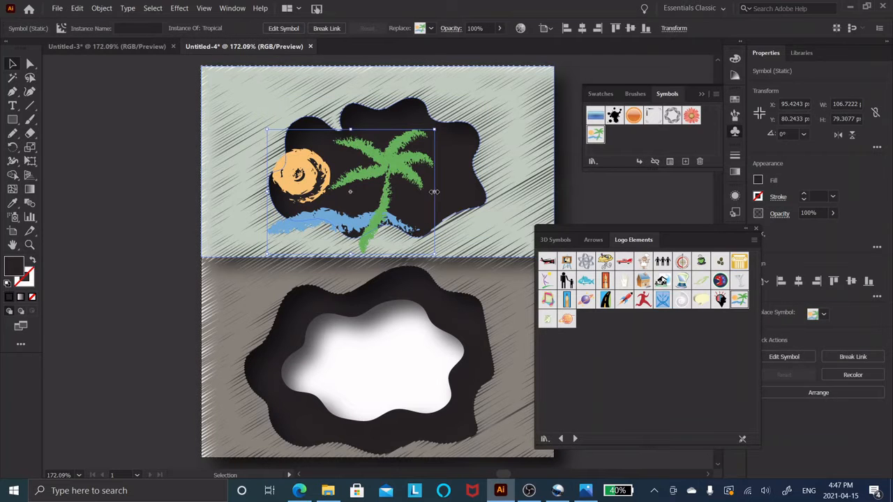
Step: Stretch the Tropical symbol to about 137 by 95 px and shift it slightly right over the upper opening
drag(434, 191, 481, 191)
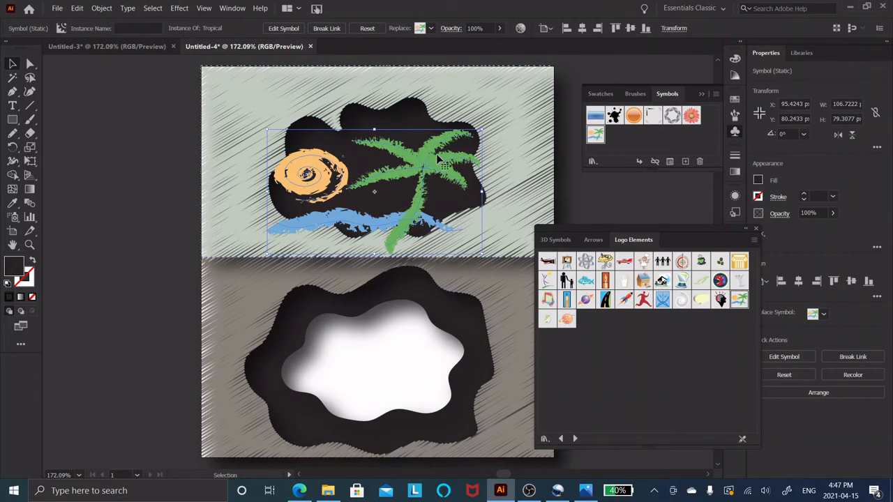
mouse_move(373, 129)
mouse_down()
mouse_move(375, 108)
mouse_move(372, 138)
mouse_up()
click(372, 138)
key(ctrl+z)
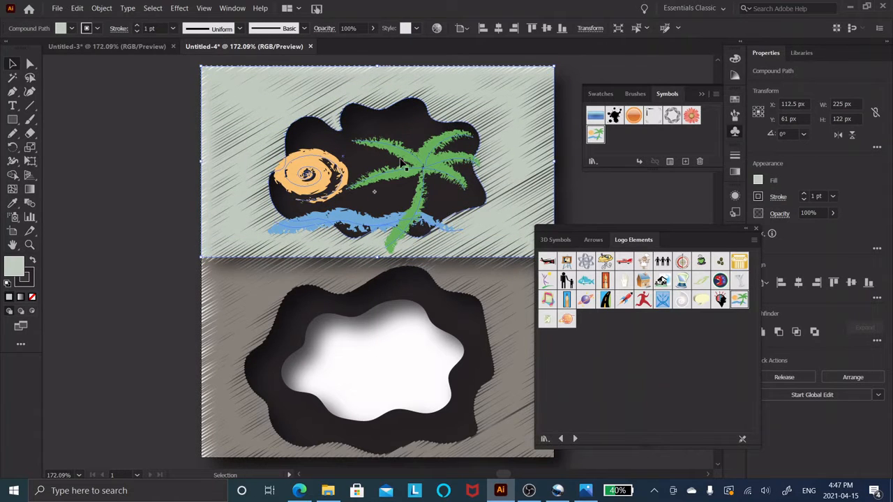
click(392, 136)
drag(374, 131, 375, 106)
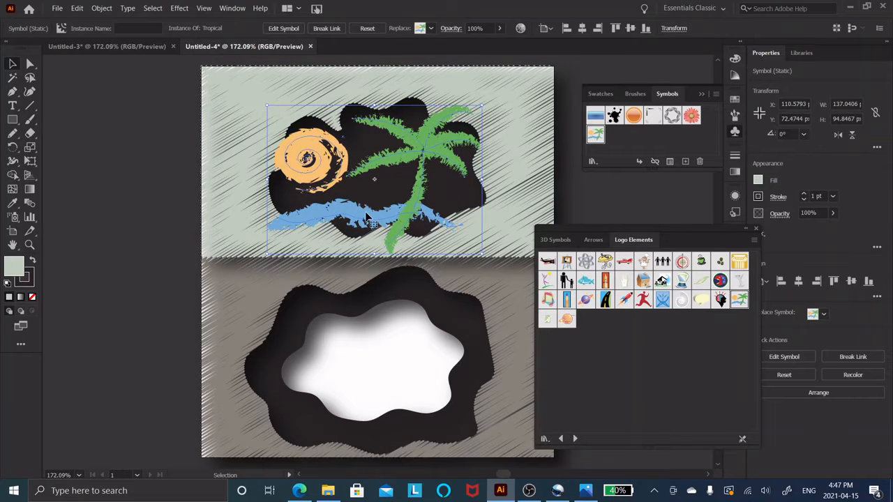
mouse_move(374, 225)
mouse_down()
mouse_move(388, 209)
mouse_move(408, 216)
mouse_move(381, 218)
mouse_up()
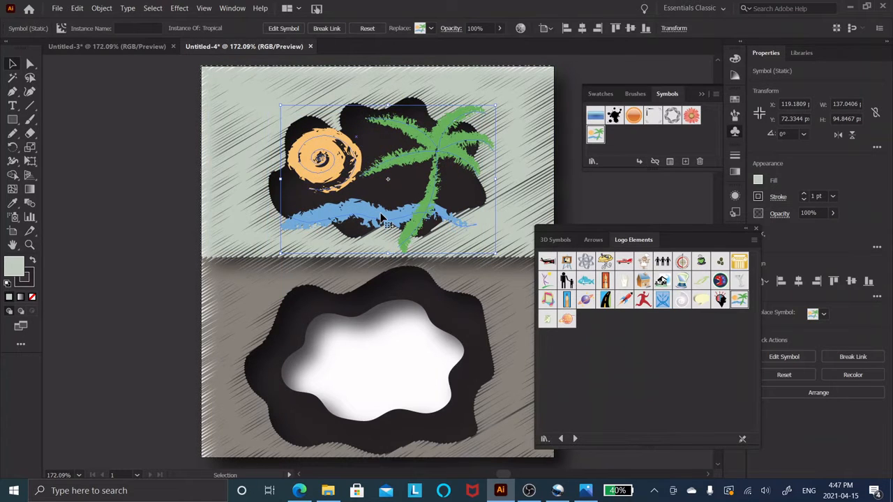
click(145, 185)
Step: Break the Tropical artwork's link to its symbol and ungroup it twice to separate the sun, palm and wave
click(433, 152)
right_click(433, 152)
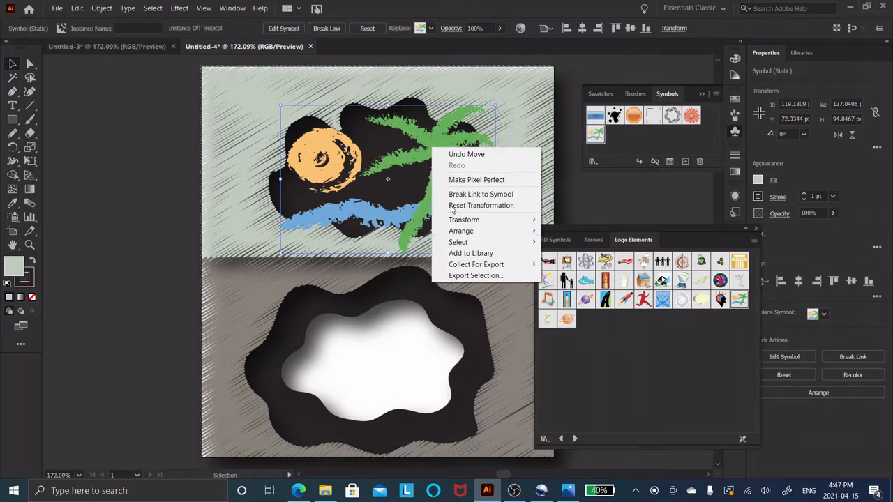
click(463, 205)
click(382, 314)
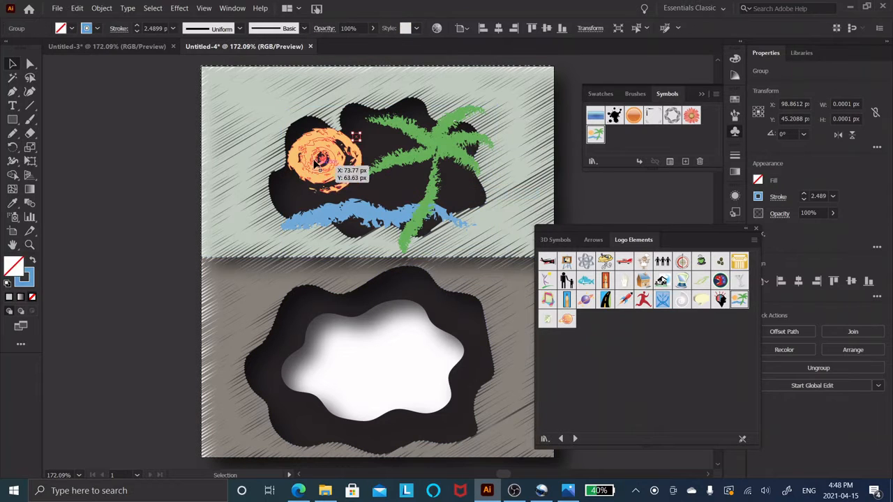
click(327, 159)
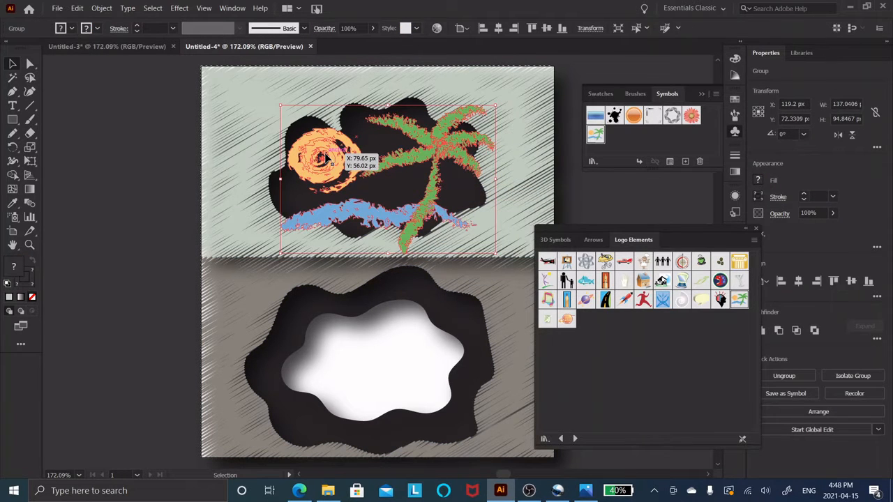
right_click(326, 157)
click(368, 239)
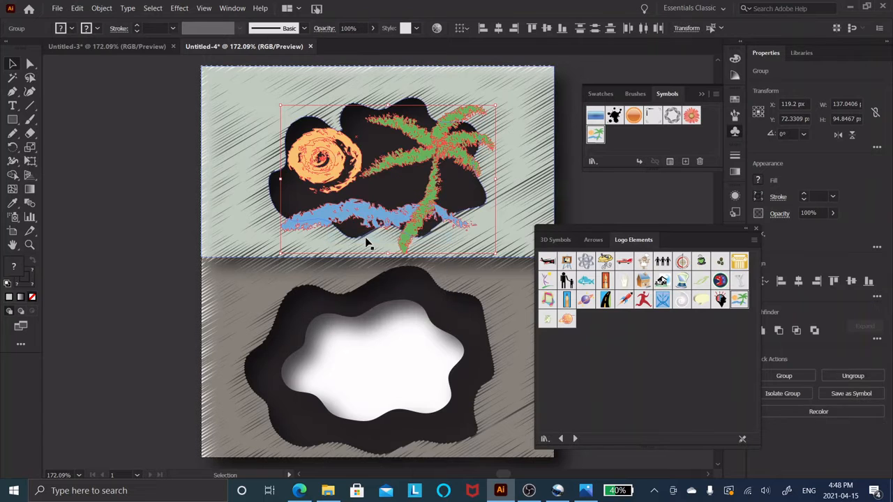
right_click(313, 145)
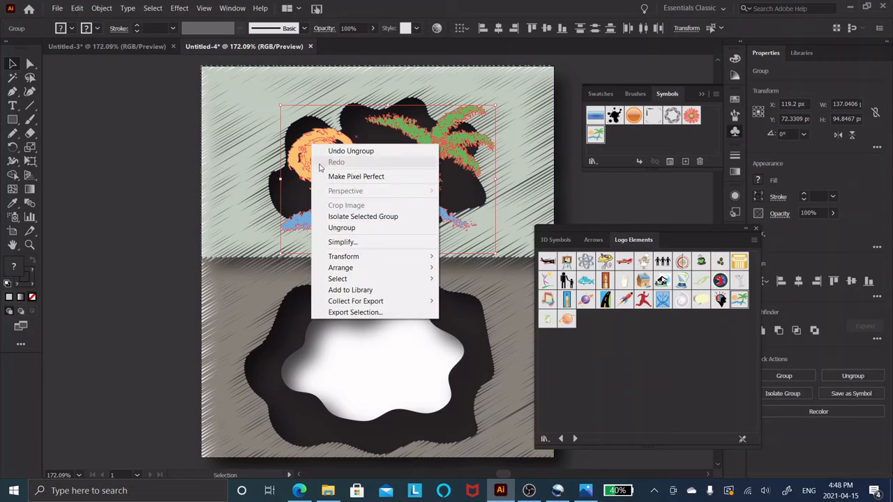
click(343, 228)
Step: Copy the orange sun group and paste the duplicate in back of it
click(325, 160)
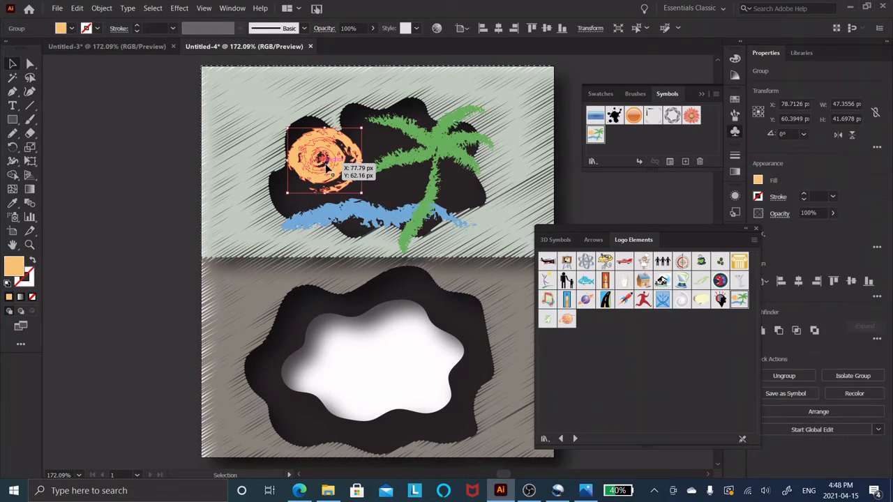
right_click(324, 162)
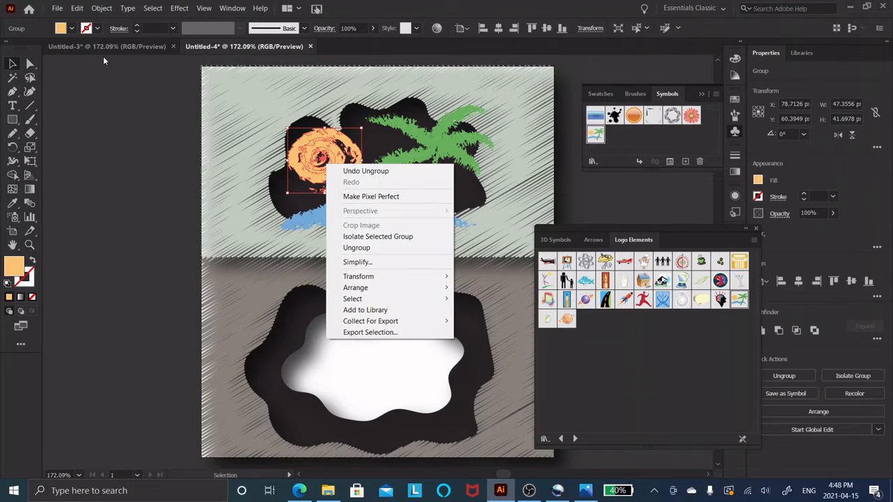
click(76, 9)
click(87, 58)
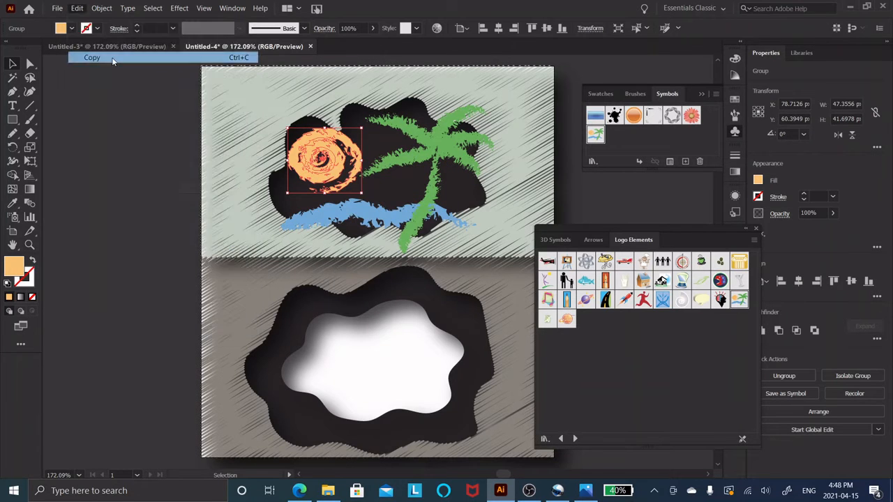
click(76, 9)
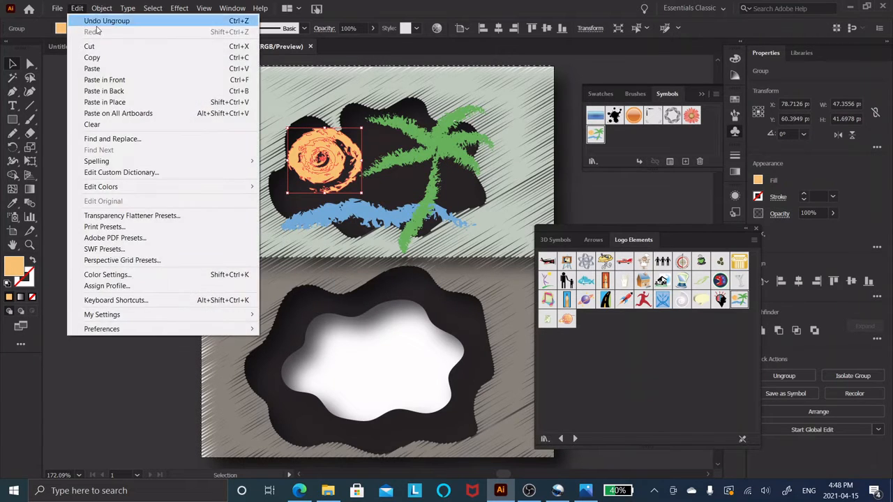
click(126, 93)
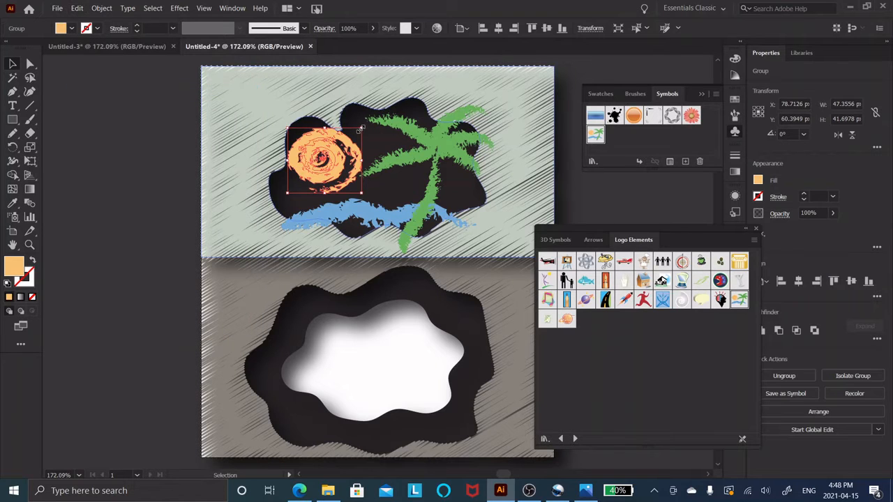
Step: Enlarge the duplicate sun to about 50 by 48 px and move both suns off the artboard, one above the other
mouse_move(362, 130)
mouse_down()
mouse_move(352, 127)
mouse_move(365, 118)
mouse_up()
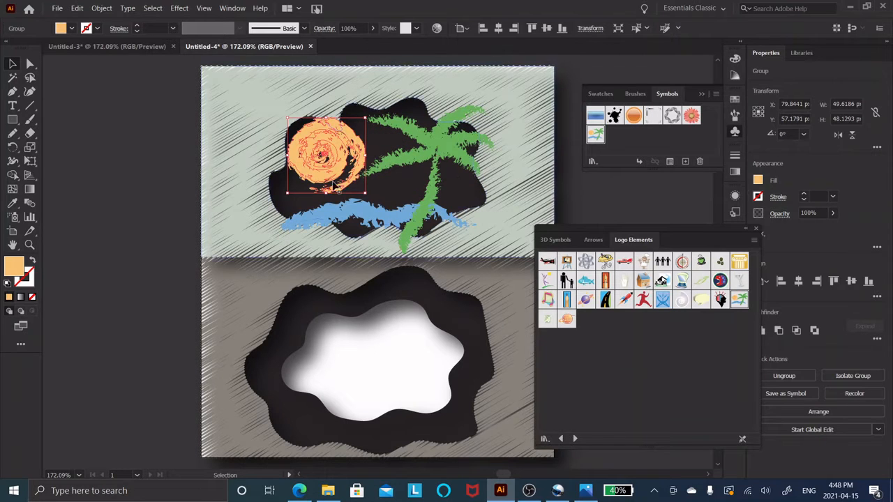
drag(320, 155, 128, 164)
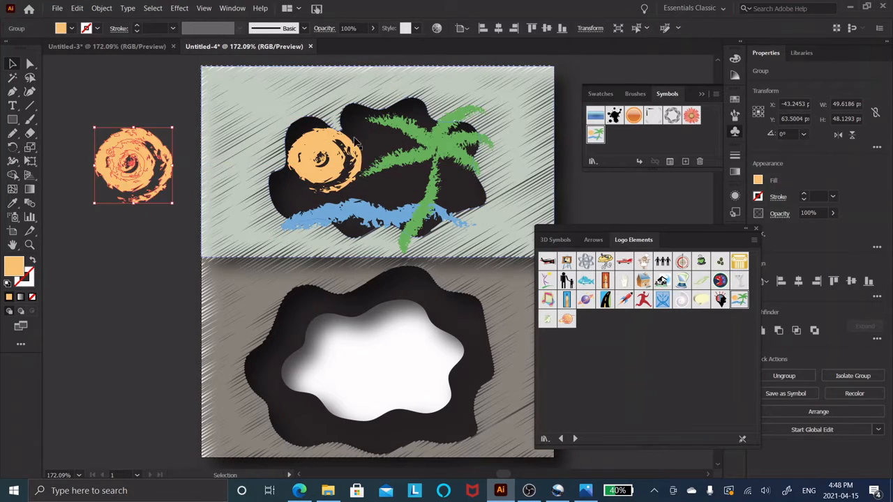
drag(322, 161, 117, 256)
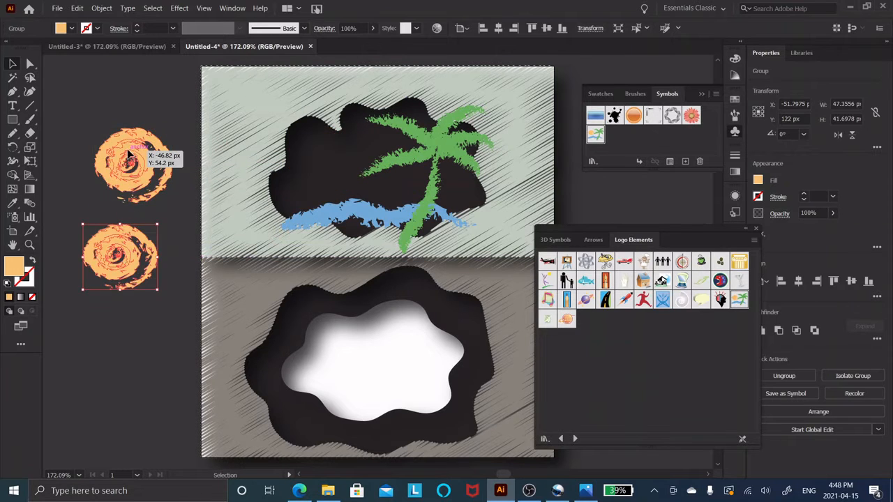
Step: Apply a Gaussian Blur with a radius of about 26 pixels to the larger sun
click(150, 161)
click(179, 9)
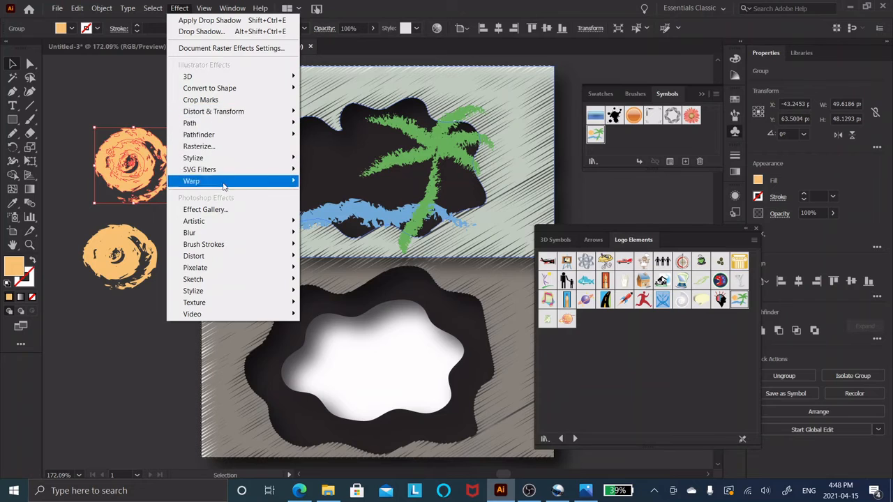
mouse_move(221, 234)
click(327, 232)
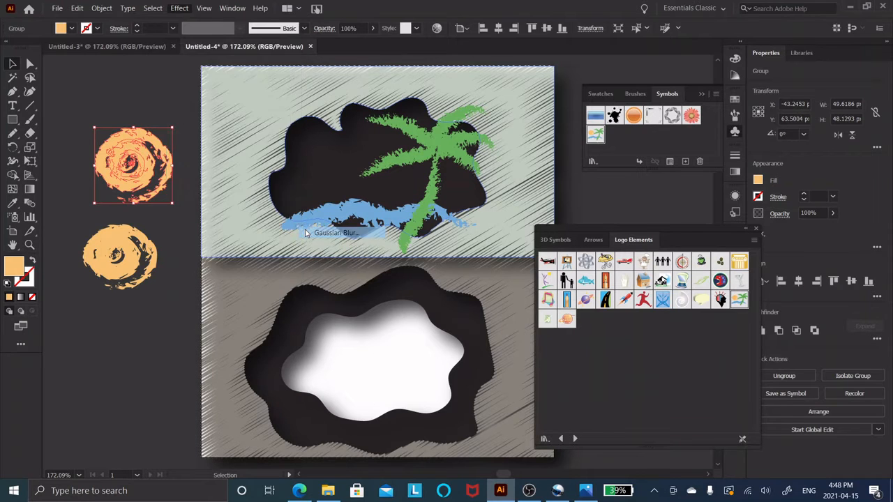
drag(253, 102, 250, 100)
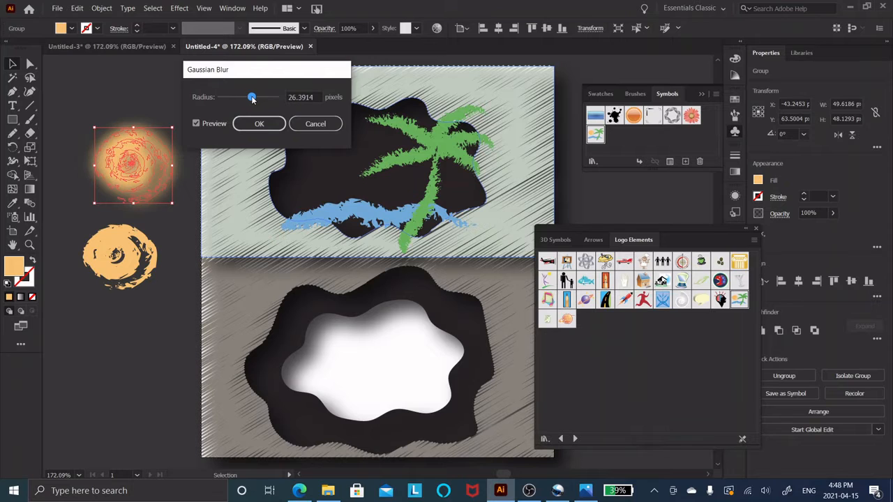
click(259, 123)
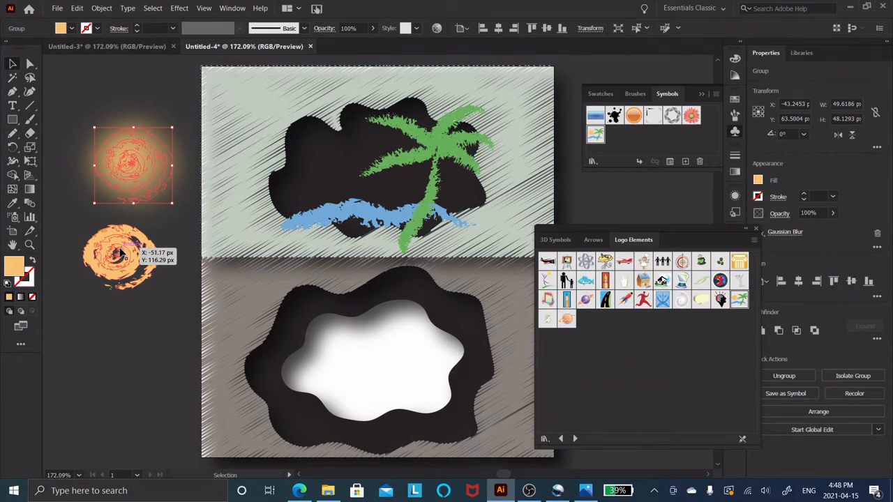
Step: Move the sharp sun onto the blurred one and scale both down together to about 36 by 31 px
drag(121, 253, 132, 158)
click(170, 229)
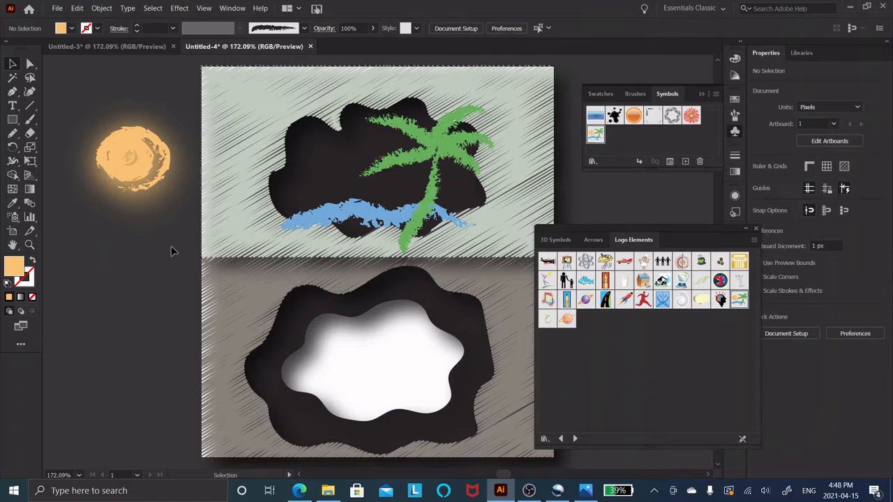
click(132, 127)
drag(171, 128, 126, 169)
click(124, 279)
click(123, 184)
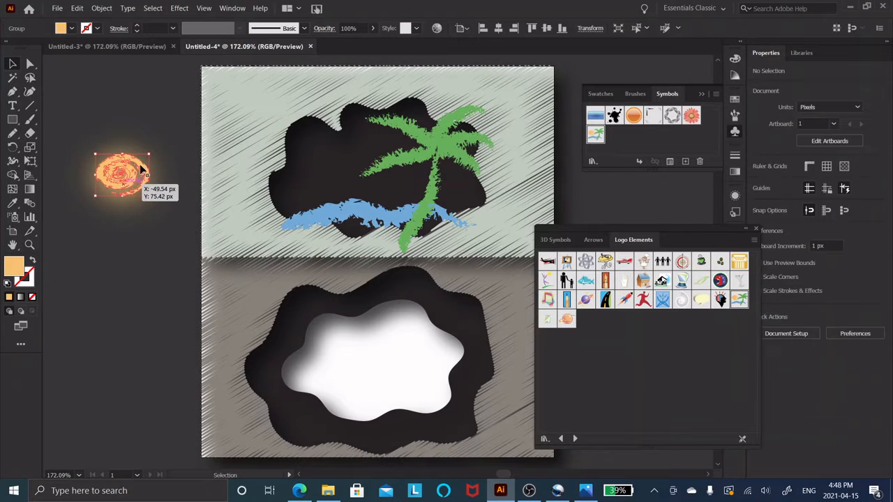
mouse_move(148, 155)
mouse_down()
mouse_move(156, 158)
mouse_move(142, 162)
mouse_up()
click(136, 281)
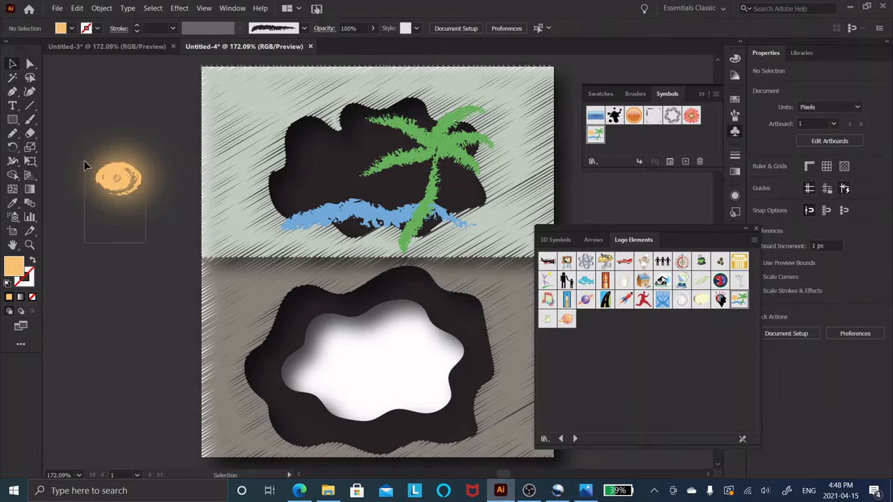
Step: Group the sharp and blurred suns and move the glowing sun over the upper-left edge of the upper opening
click(121, 182)
right_click(121, 183)
click(146, 250)
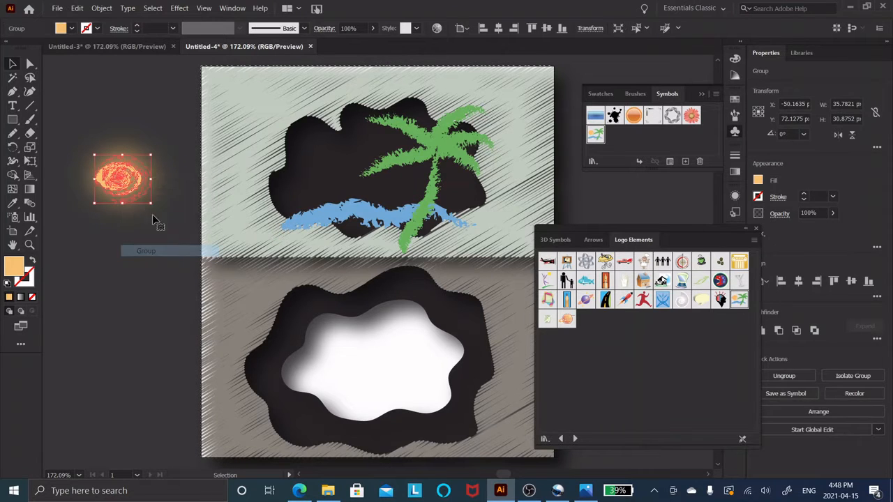
drag(121, 181, 302, 134)
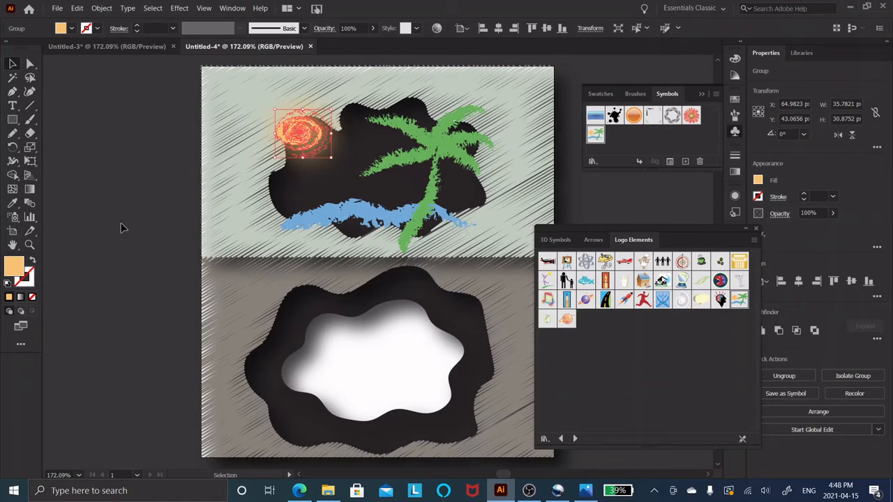
click(121, 224)
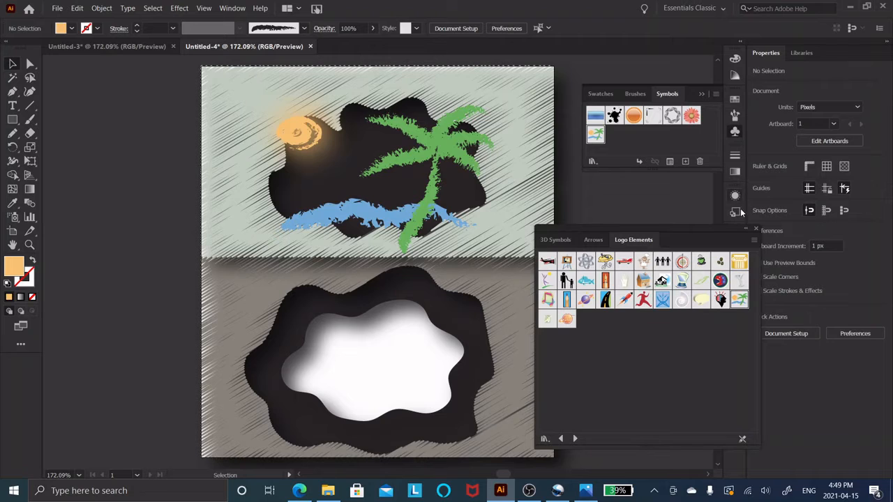
Step: Delete the stray unfilled path at the end of the Tropical group in the layer structure
drag(715, 232, 728, 337)
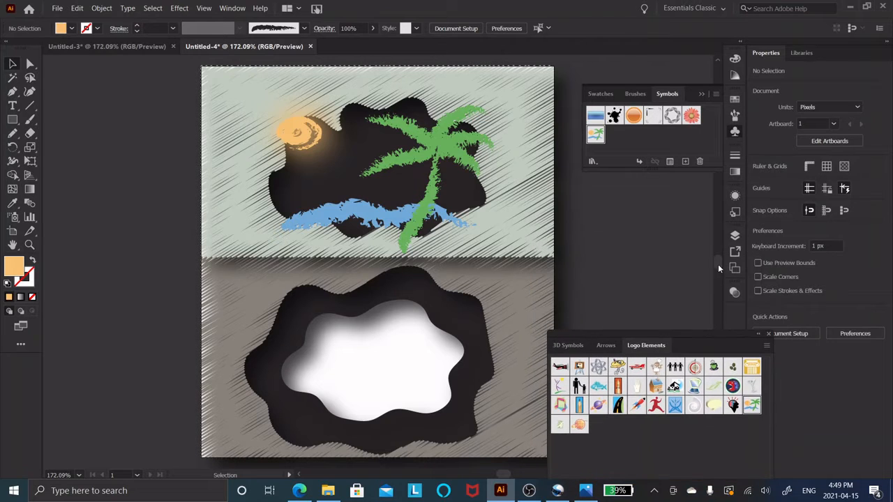
click(734, 236)
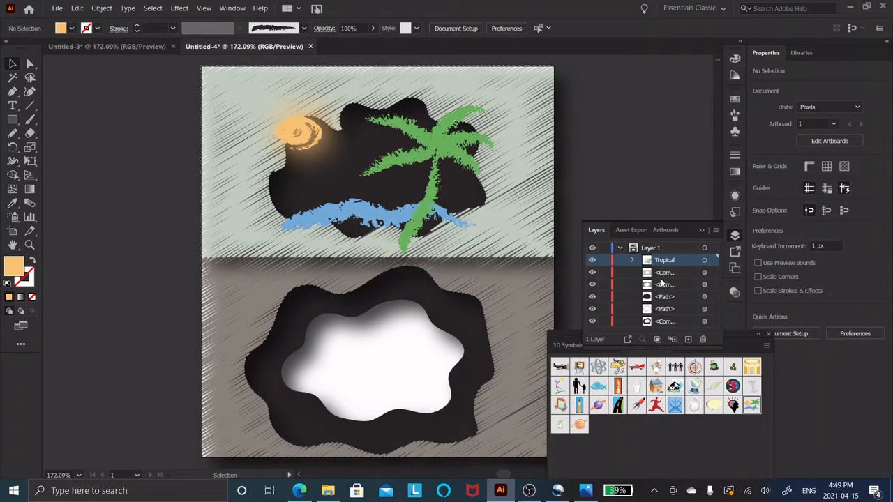
click(632, 262)
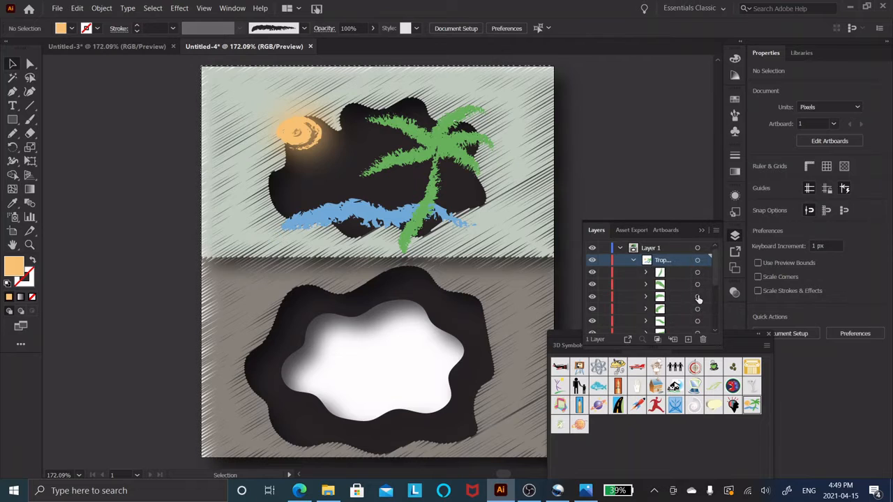
scroll(702, 304, down, 2)
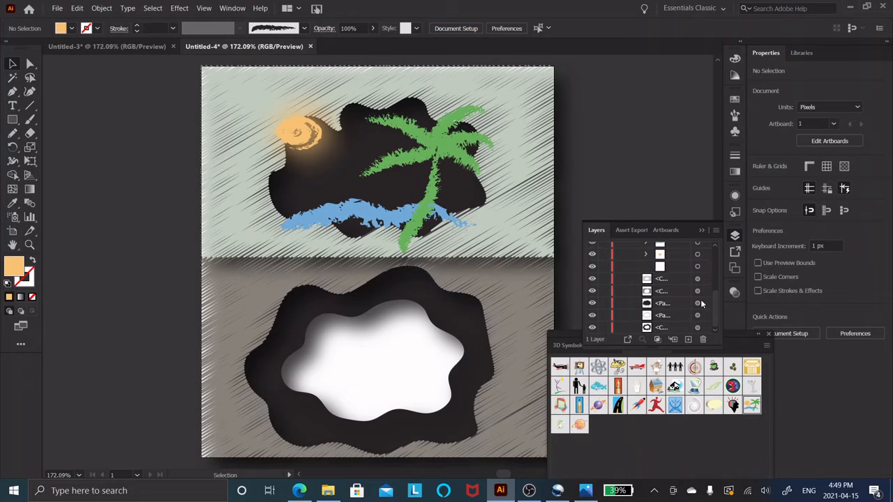
click(698, 254)
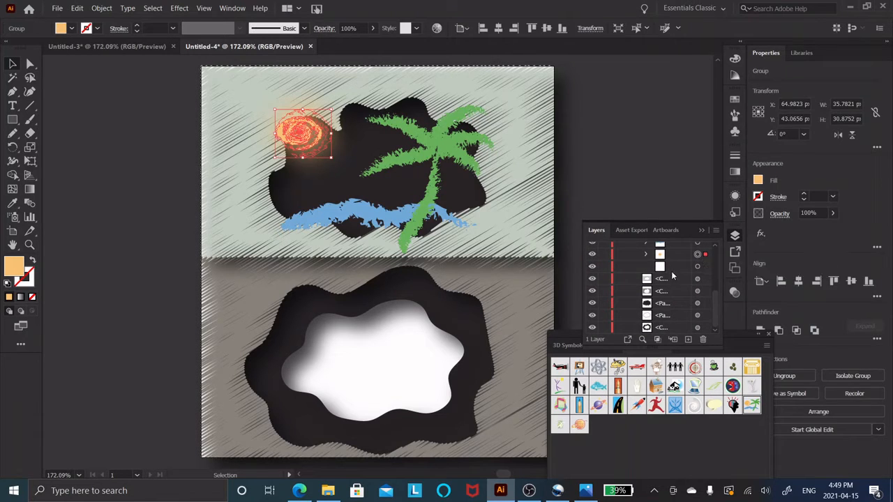
click(706, 268)
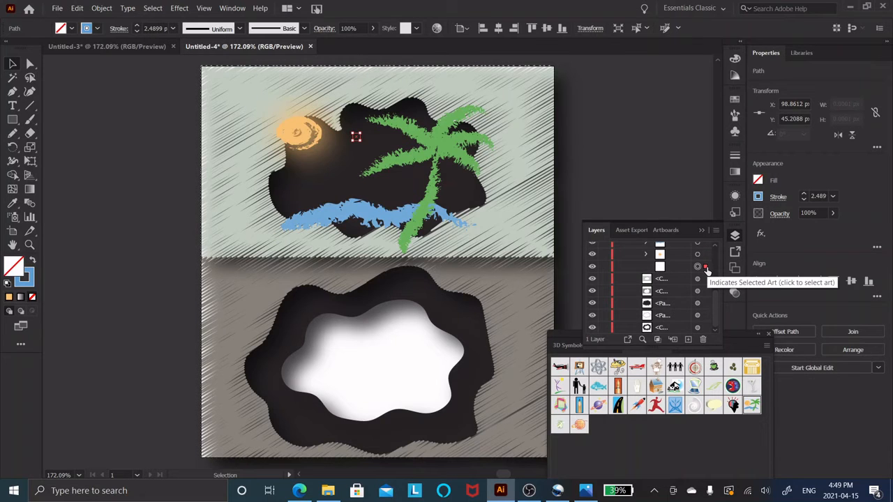
click(706, 268)
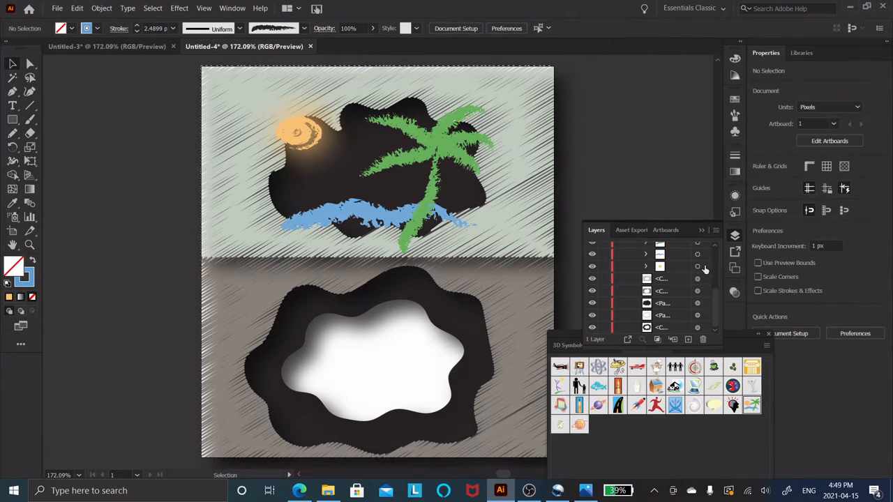
Step: Move the glowing sun group out of the Tropical group to directly below the two upper compound paths in the stacking order
click(698, 266)
scroll(689, 304, up, 5)
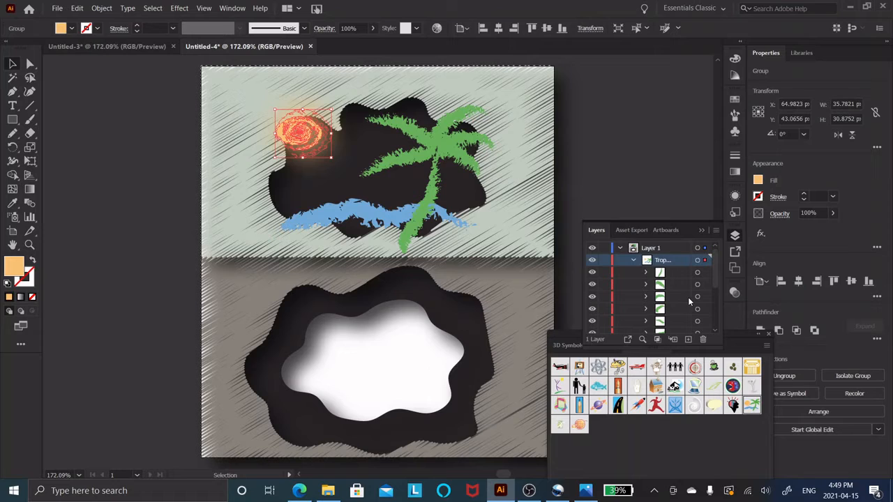
scroll(688, 297, down, 3)
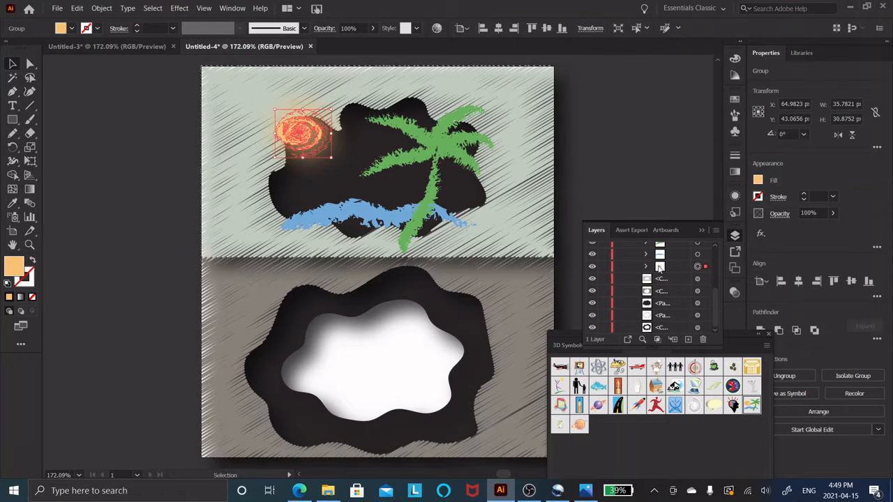
drag(660, 268, 653, 291)
click(613, 141)
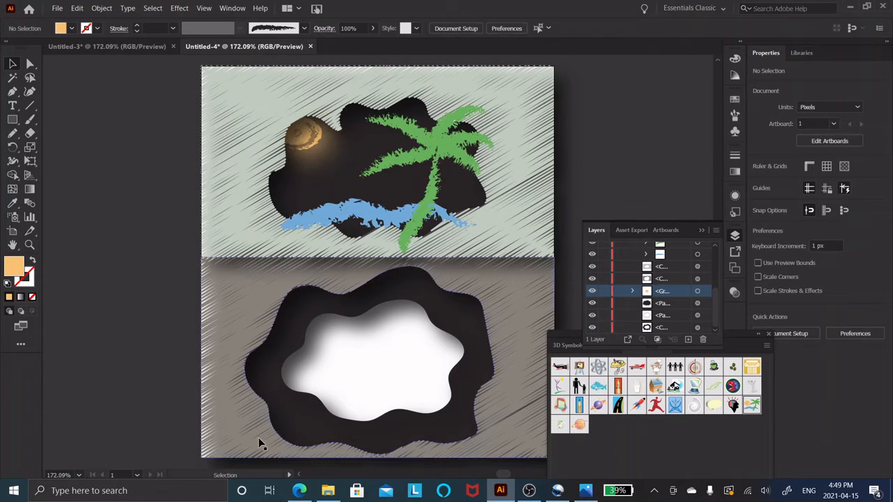
Step: Select all the palm leaves together with the trunk and group them into one palm tree
click(437, 146)
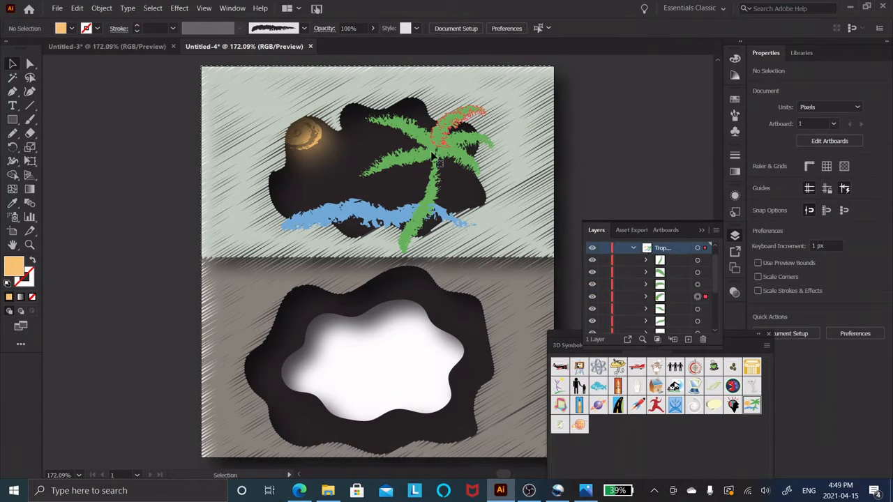
click(144, 159)
drag(431, 160, 457, 143)
shift+click(461, 142)
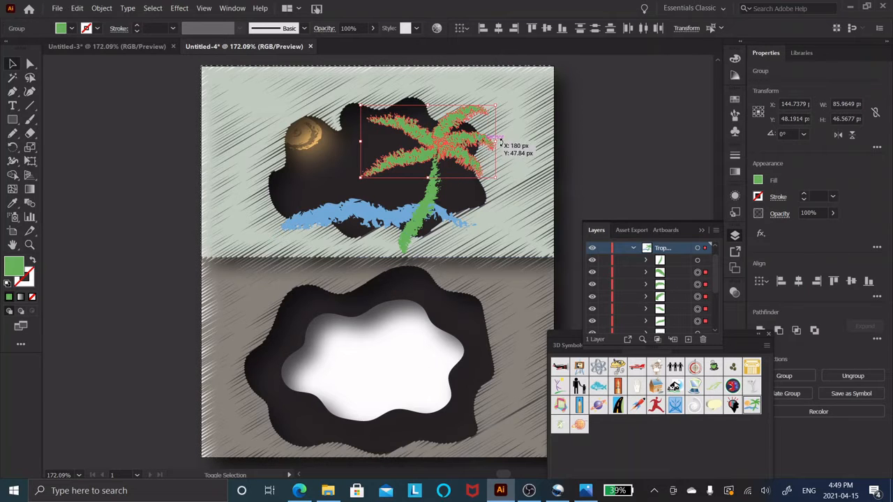
shift+click(425, 214)
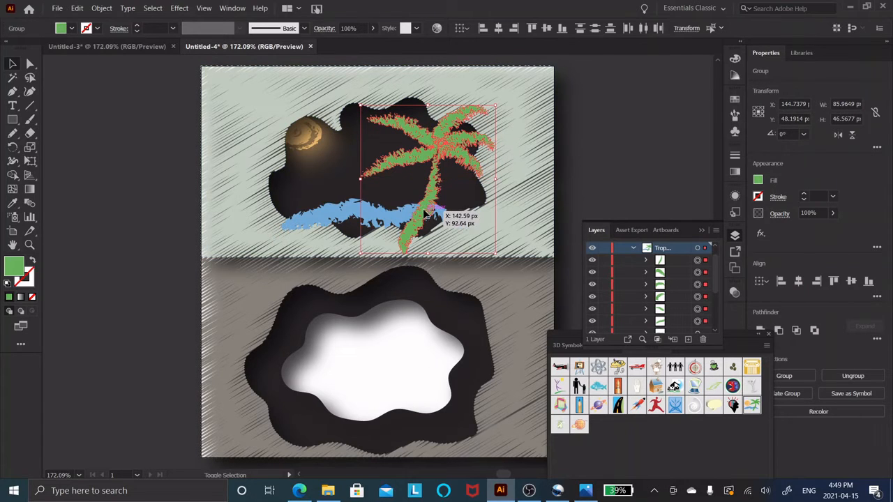
right_click(442, 146)
click(464, 220)
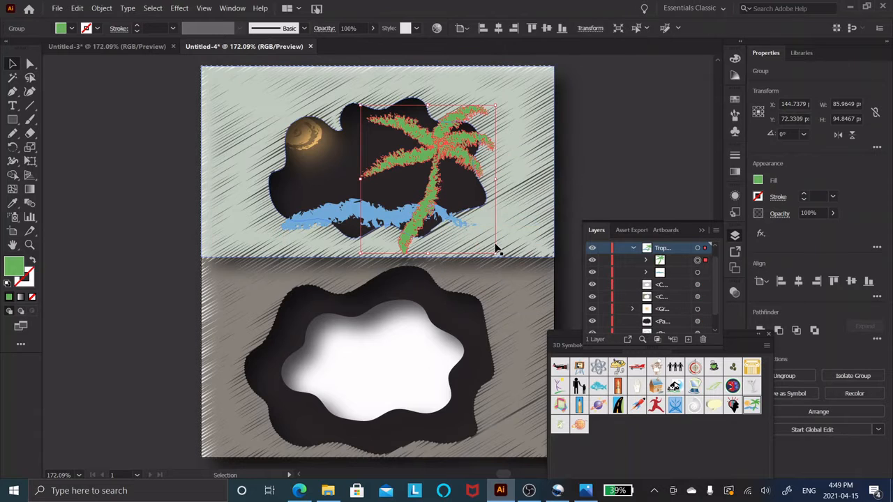
Step: Scale the palm down to about 65 by 76 px, rotate it about 14° and place it at the upper opening's right edge
drag(495, 254, 461, 225)
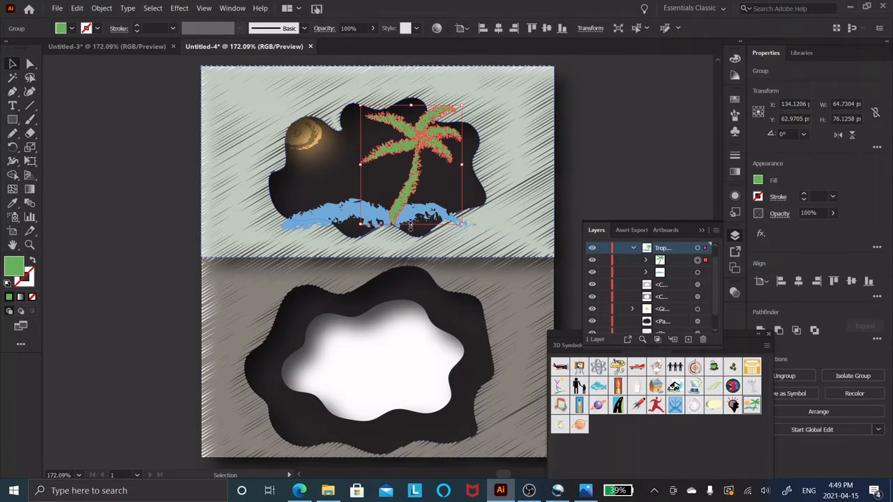
drag(407, 225, 425, 223)
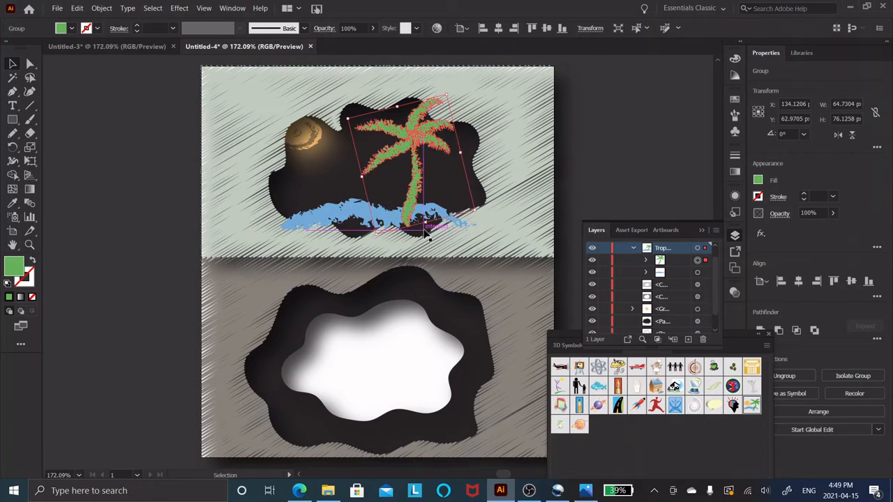
drag(411, 150, 451, 160)
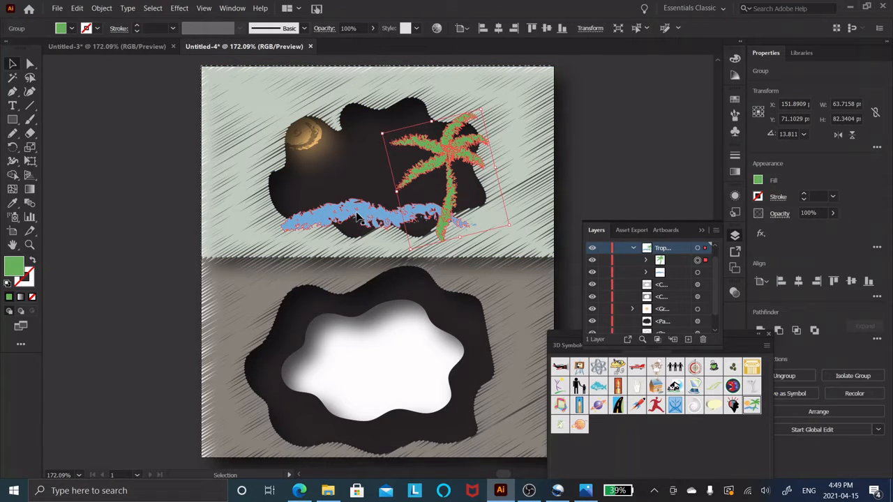
Step: Shift the blue wave to the opening's lower-left edge and stack both wave and palm behind the two upper compound paths
drag(356, 217, 335, 207)
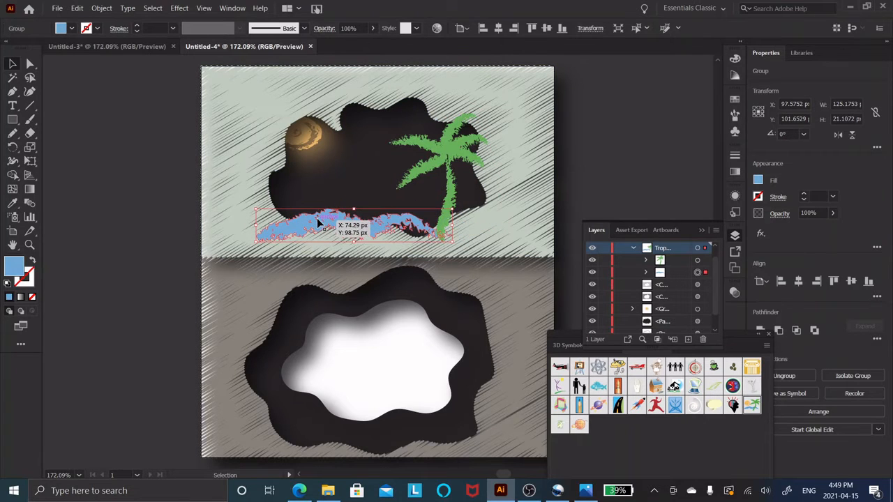
drag(659, 273, 662, 301)
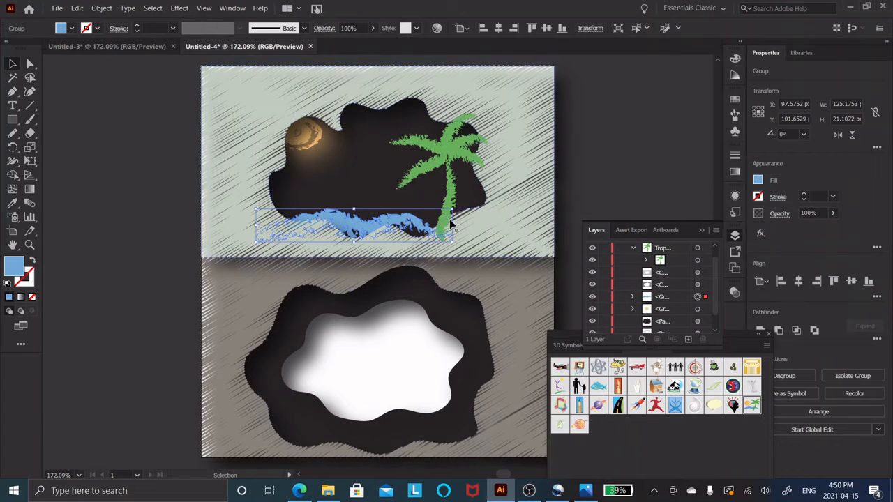
click(450, 189)
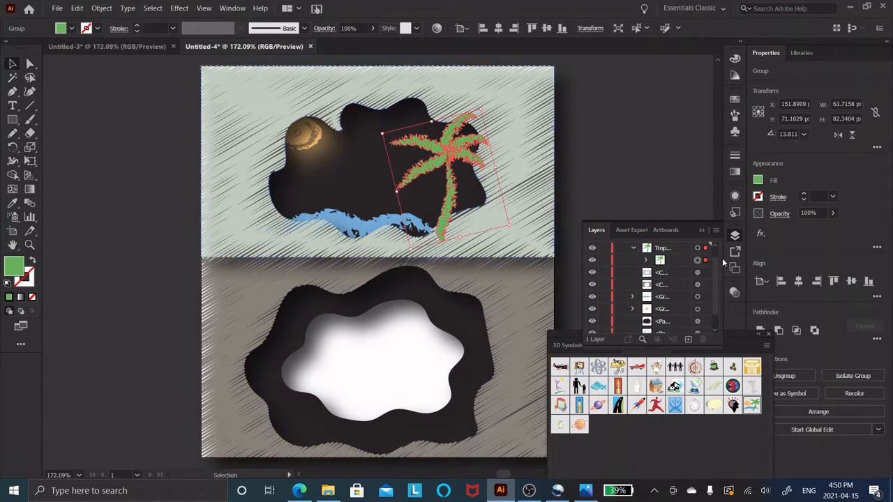
drag(660, 261, 660, 286)
click(616, 181)
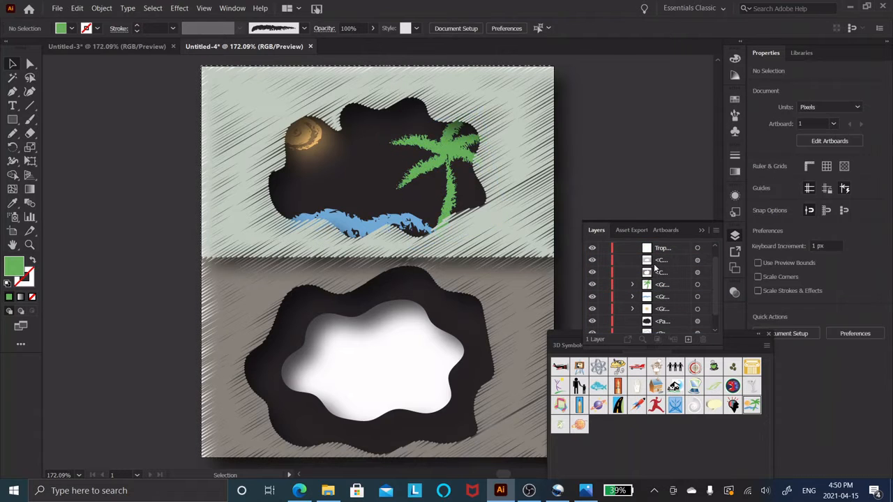
Step: Add a palm copy of about 31 by 50 px at the original's lower left, stacked directly in front of it behind the cut-out
click(445, 156)
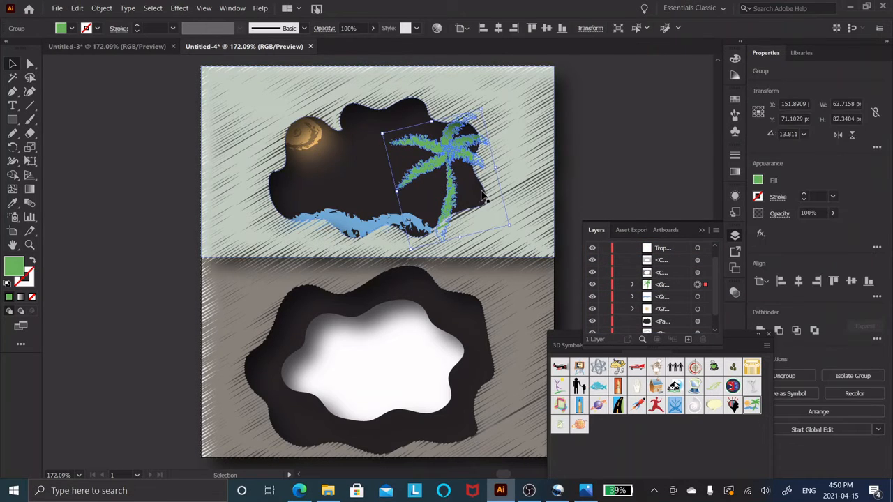
click(74, 8)
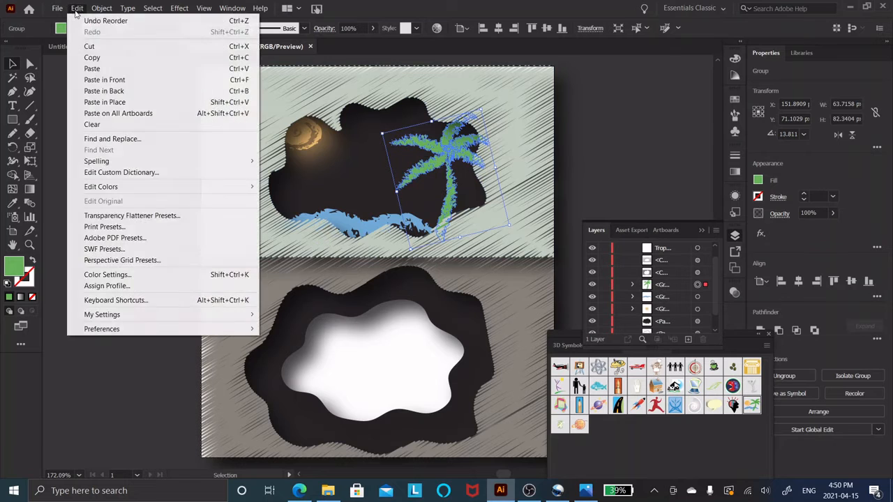
click(117, 60)
click(74, 8)
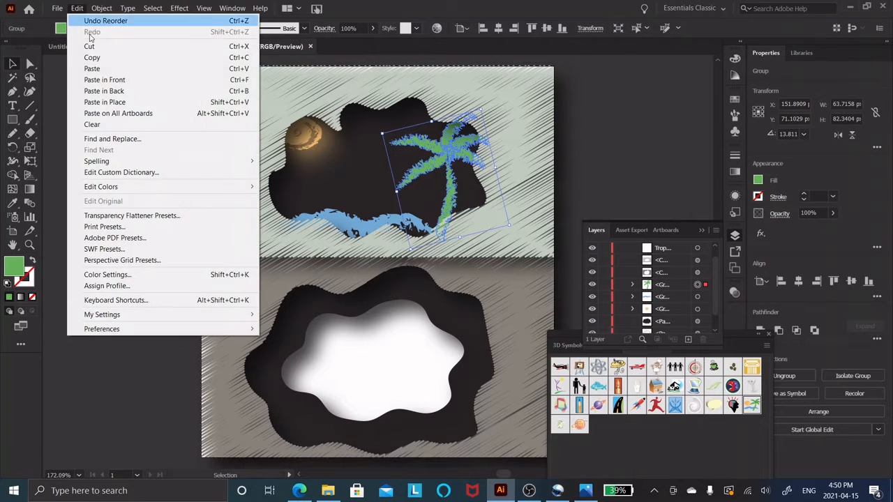
click(106, 79)
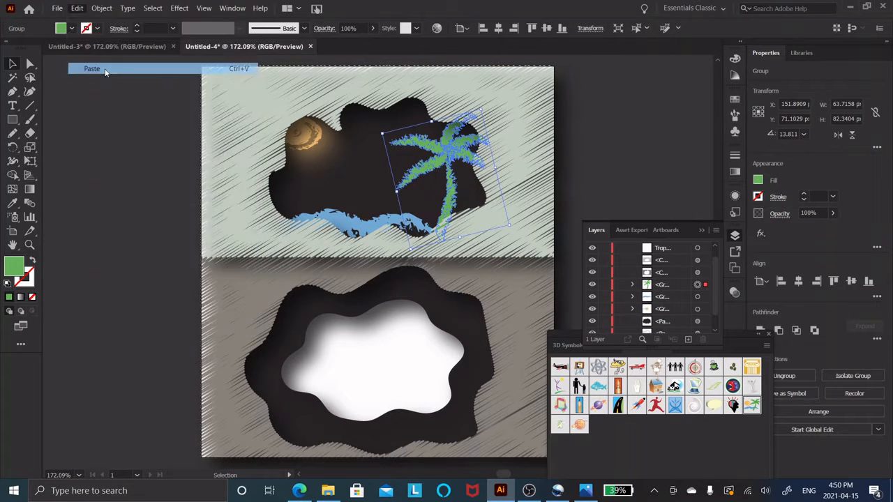
drag(471, 105, 433, 192)
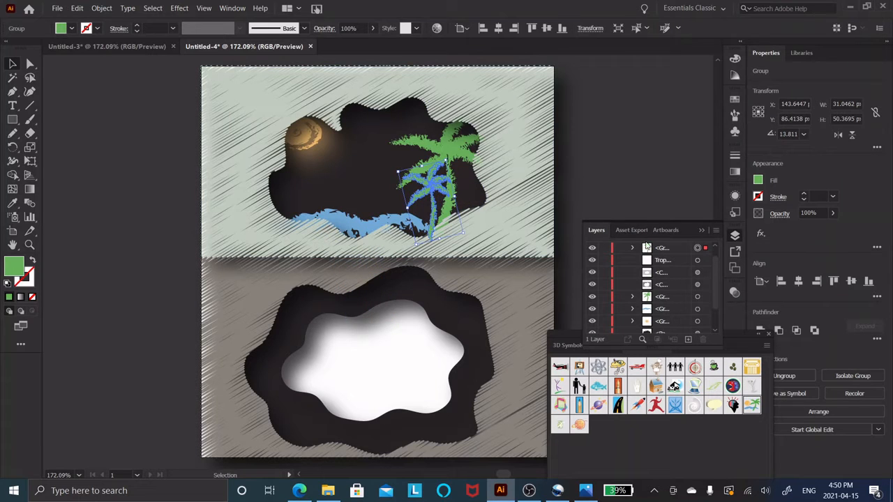
drag(646, 247, 655, 293)
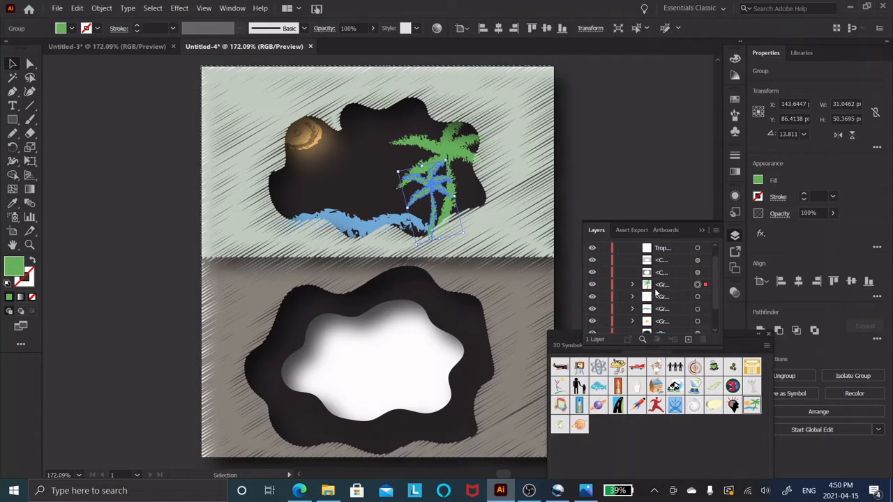
click(625, 154)
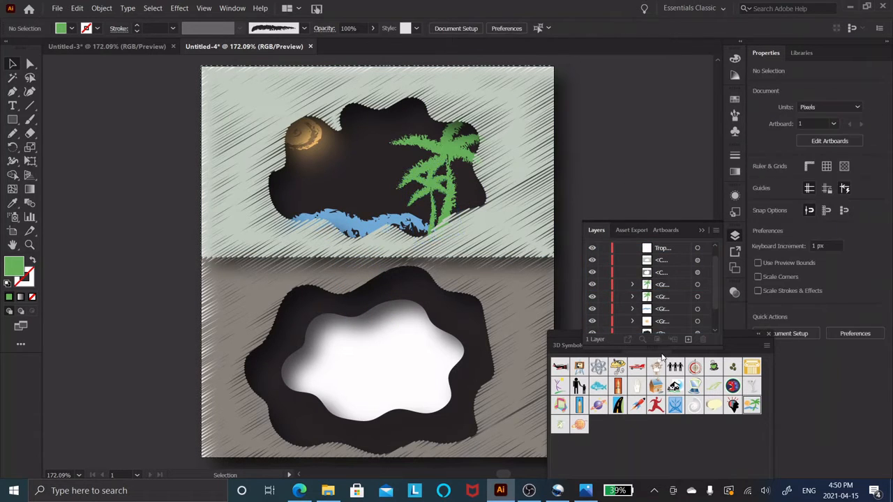
Step: Collapse the layer list and load the Nature symbol library in place of Arrows
click(702, 229)
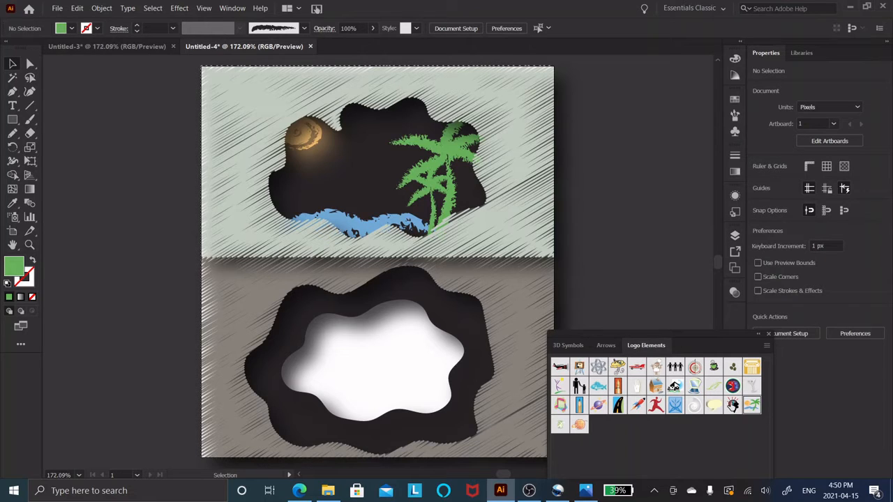
click(599, 346)
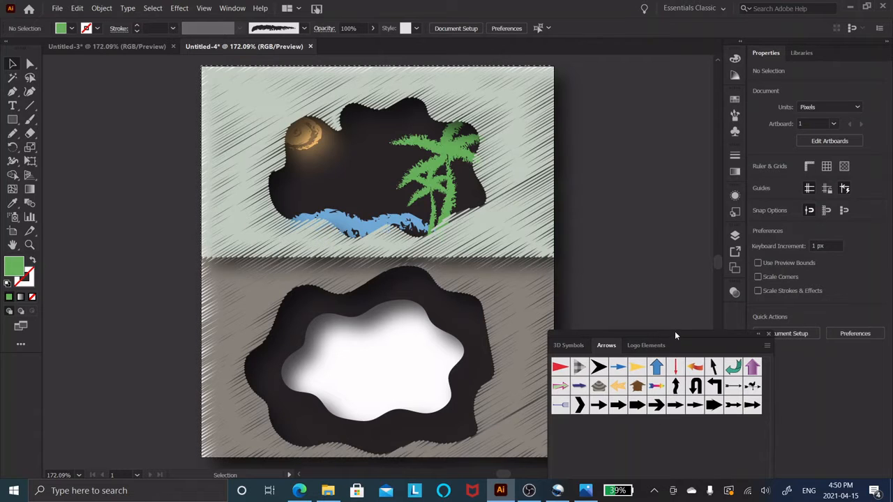
drag(674, 333, 685, 189)
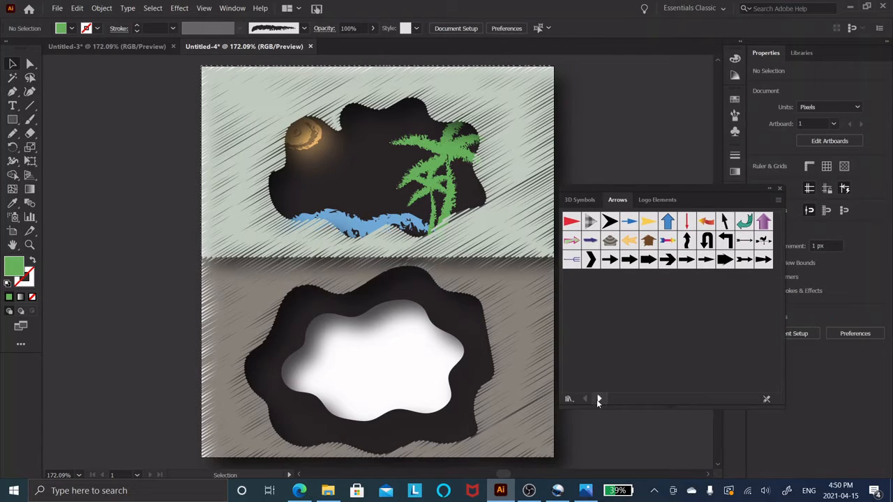
click(569, 399)
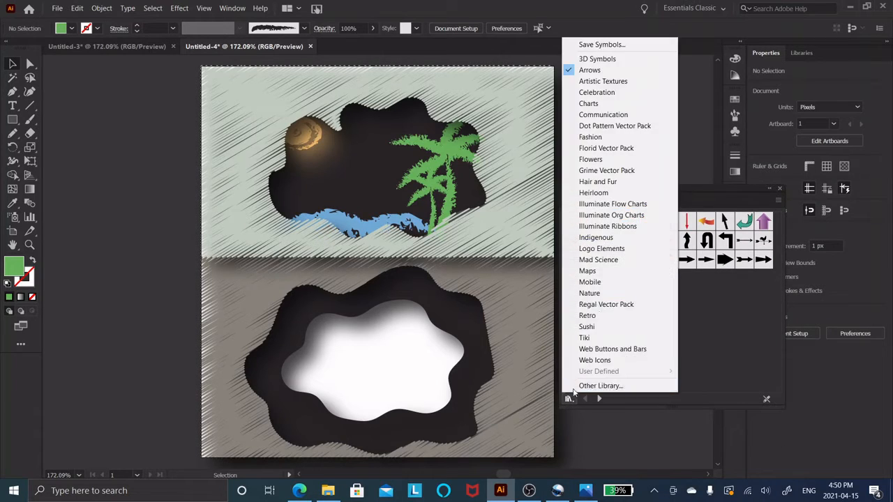
click(603, 293)
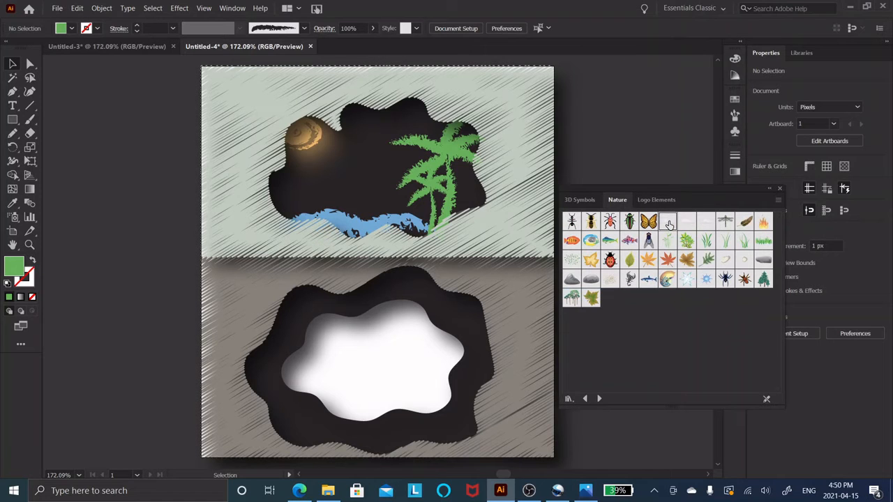
Step: Place the Cloud 1 symbol, scale it down to about 60 by 24 px and position it partly over the sun's right side
drag(372, 138, 368, 142)
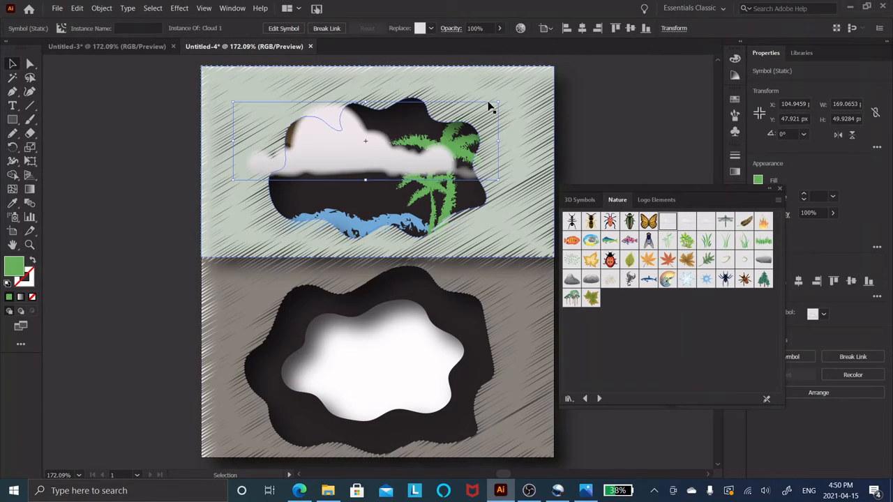
drag(497, 101, 325, 142)
drag(281, 161, 350, 136)
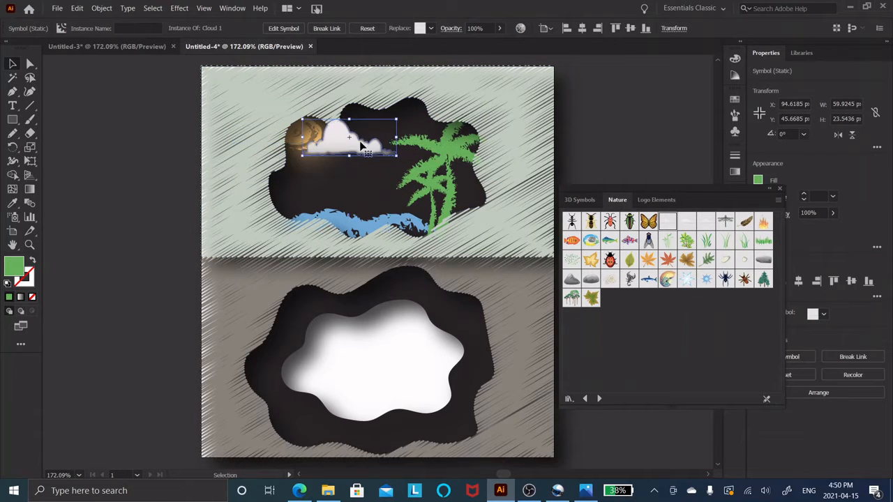
Step: Place another cloud symbol from the Nature library as a smaller cloud to the upper right of the first cloud
click(175, 168)
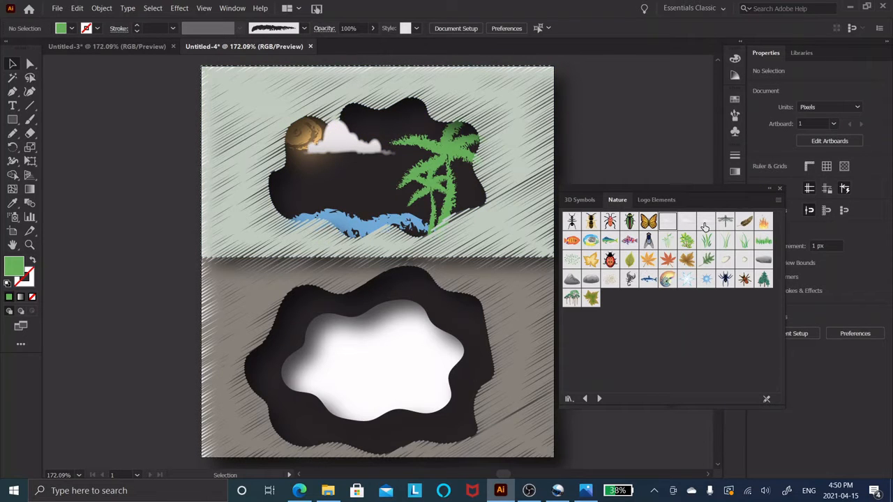
drag(705, 223, 466, 171)
mouse_move(369, 130)
mouse_down()
mouse_move(394, 121)
mouse_move(362, 132)
mouse_move(377, 132)
mouse_up()
click(184, 189)
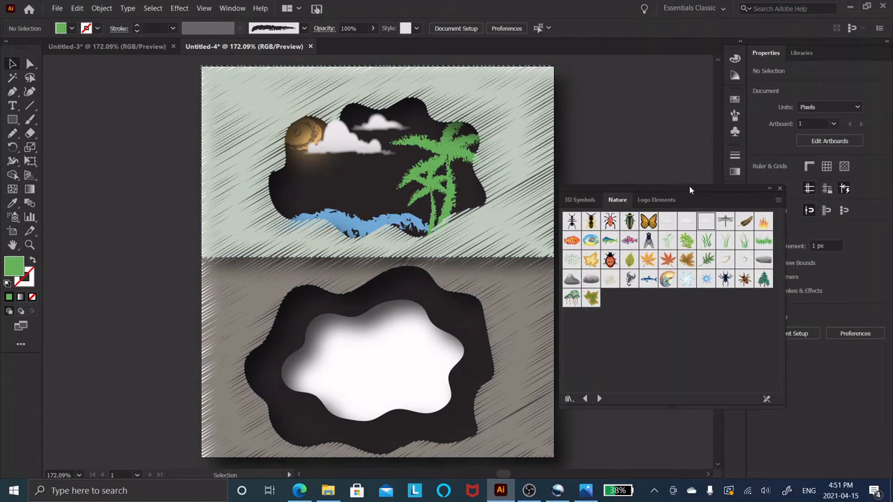
Step: Move the symbol library aside and stack the inner wavy path directly below the dark compound path in the layer order
drag(689, 185, 778, 177)
scroll(492, 331, down, 1)
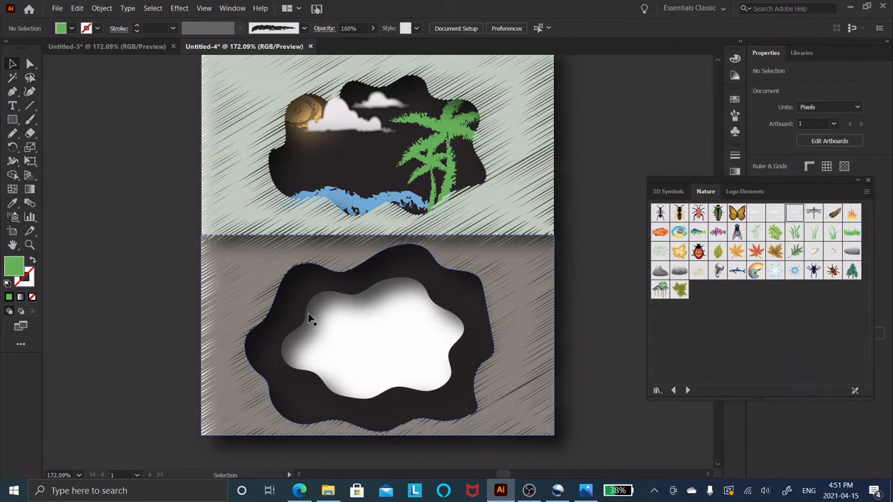
click(358, 361)
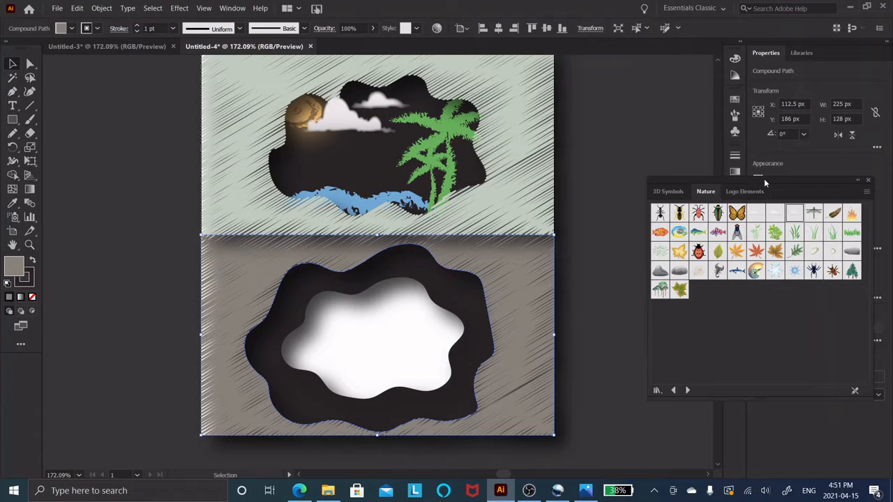
drag(763, 179, 758, 305)
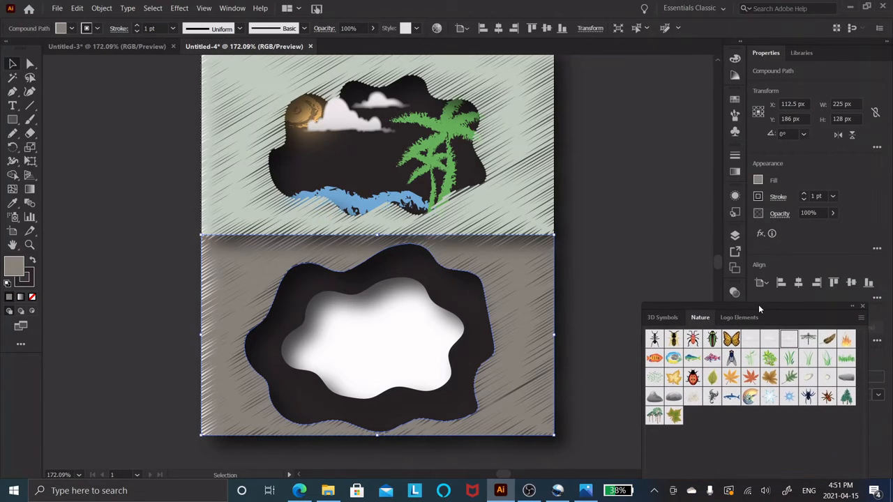
click(734, 235)
scroll(627, 304, down, 3)
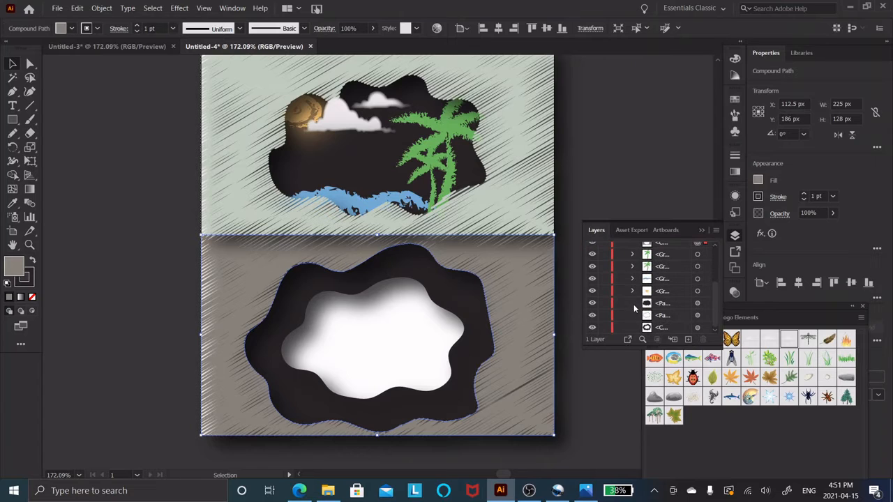
click(705, 327)
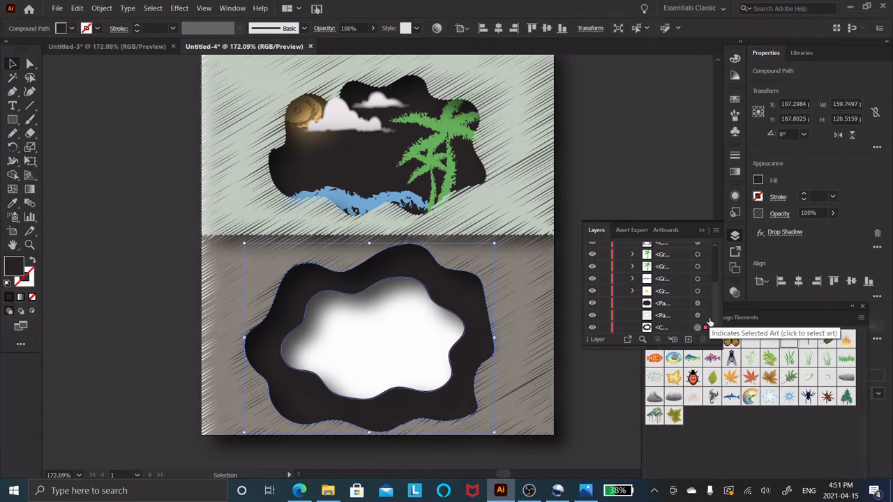
click(705, 316)
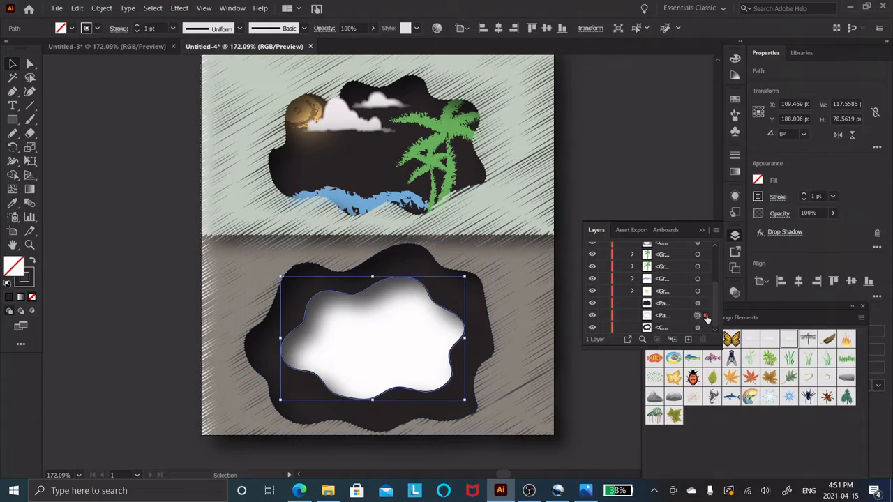
click(645, 318)
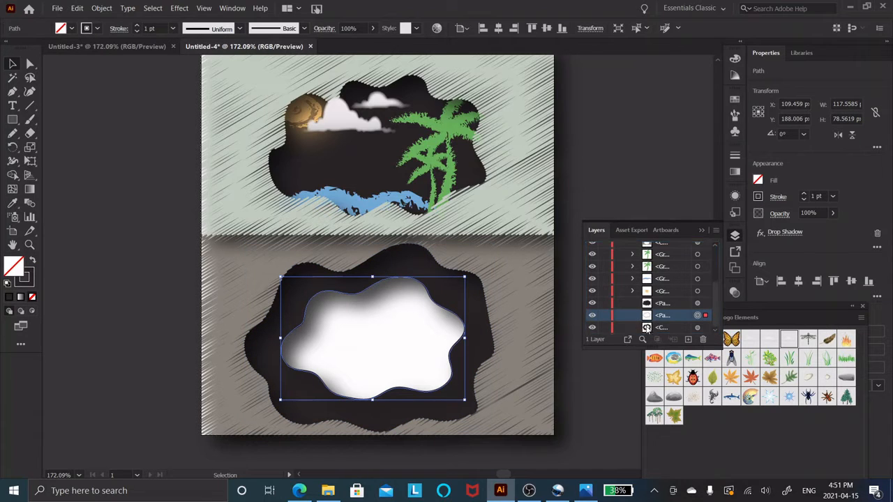
drag(646, 329, 646, 315)
click(654, 329)
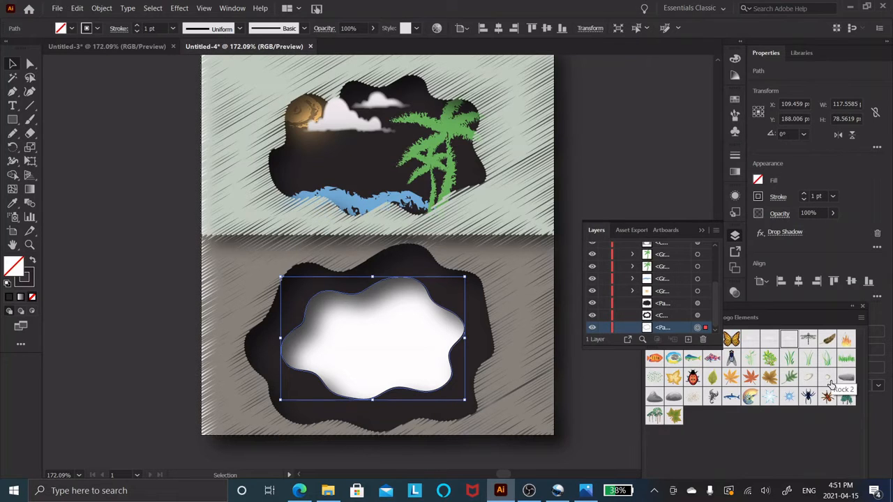
Step: Place the Rock 1 symbol, scale it to about 52 by 70 px and position it at the white opening's lower right
click(808, 380)
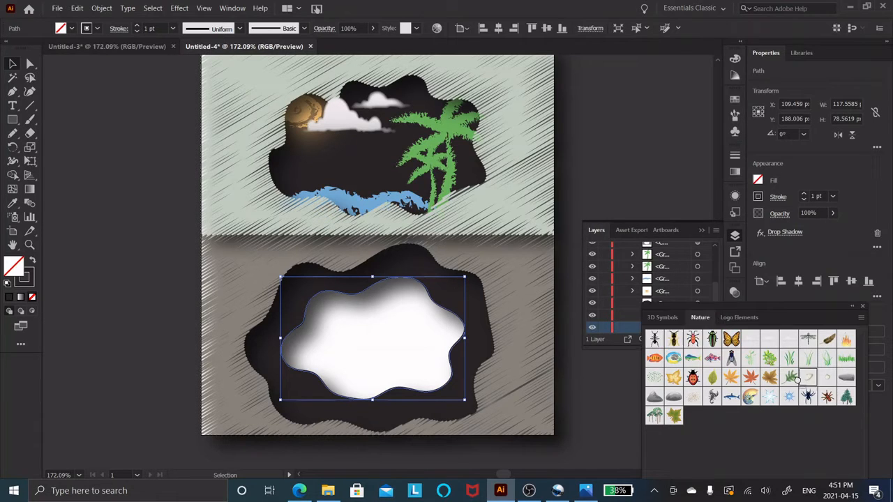
drag(381, 365, 381, 366)
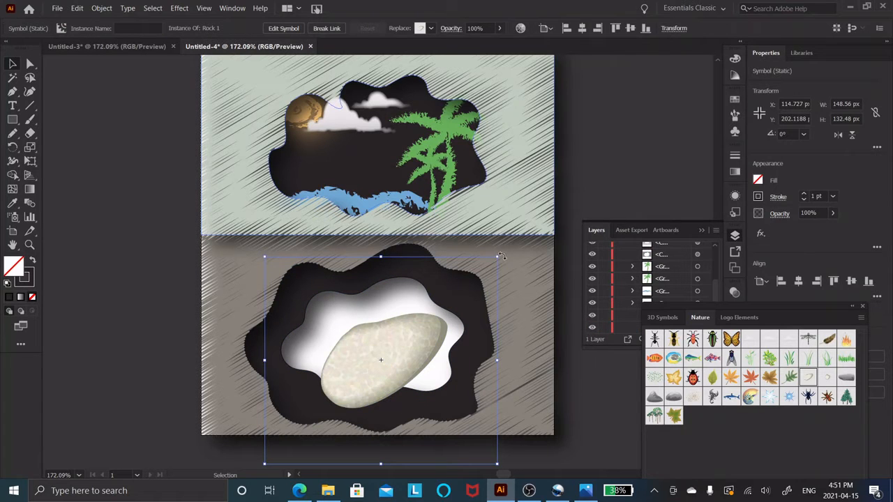
drag(499, 258, 347, 355)
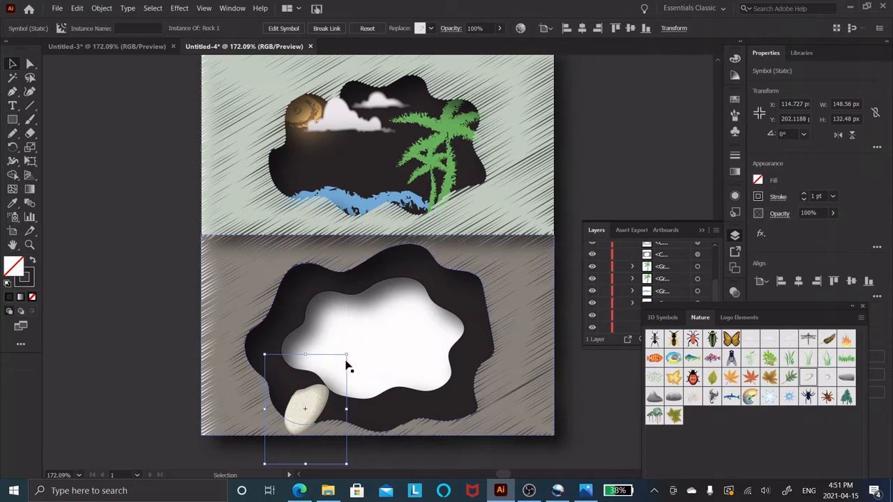
drag(301, 412, 404, 375)
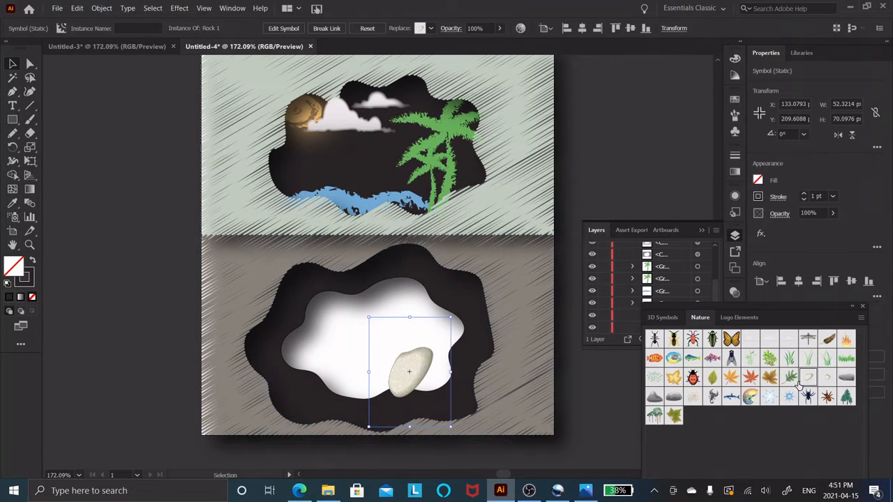
Step: Place the Rock 2 symbol, scale it to about 42 by 43 px and position it just right of the large rock
drag(348, 340, 348, 337)
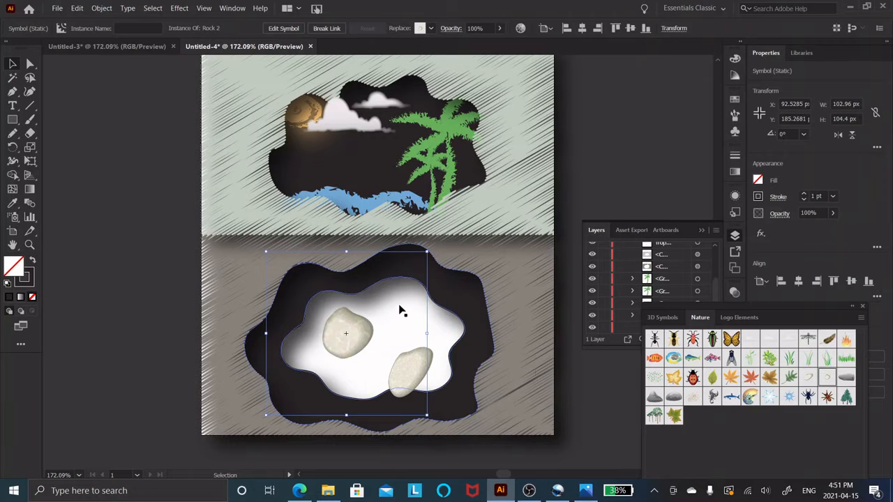
drag(427, 254, 439, 374)
key(a)
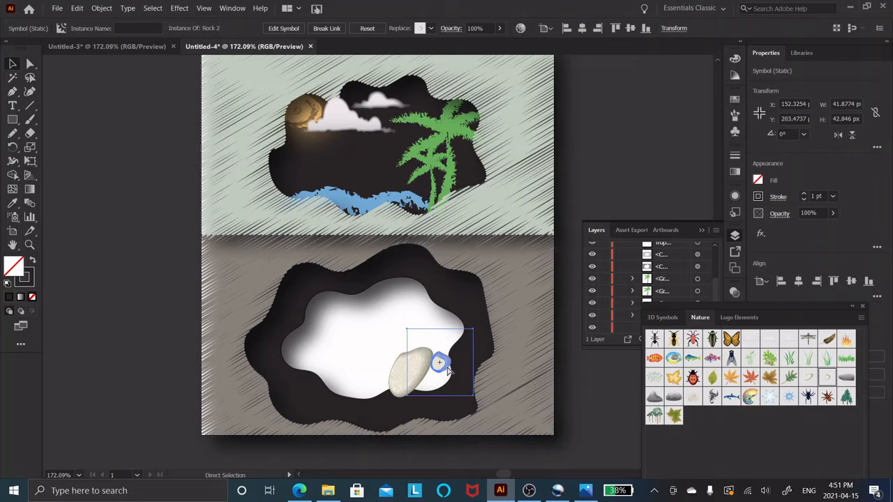
Step: Add two same-size copies of the small rock and cluster them below it, beside the large rock
key(ctrl+c)
key(ctrl+v)
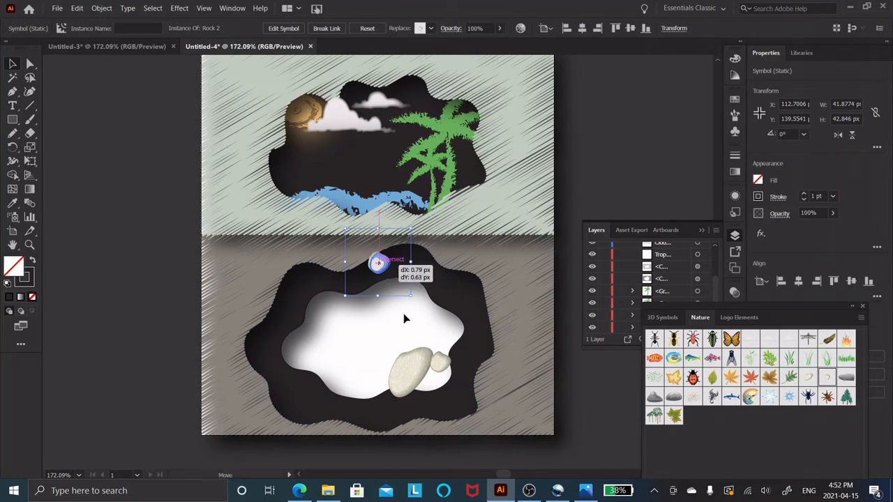
drag(377, 263, 447, 377)
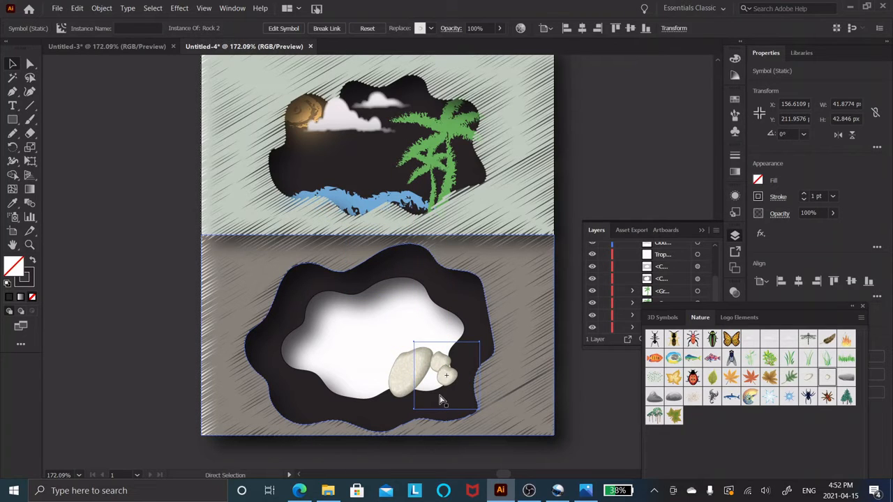
key(ctrl+v)
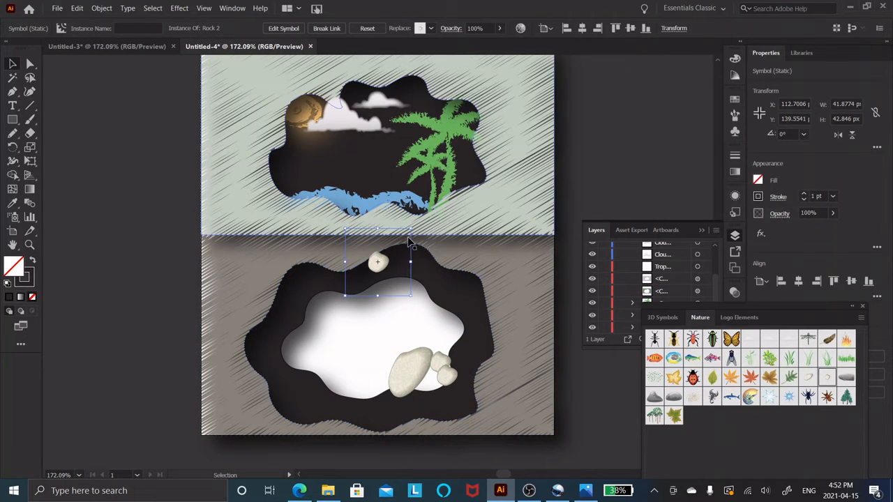
drag(377, 264, 431, 382)
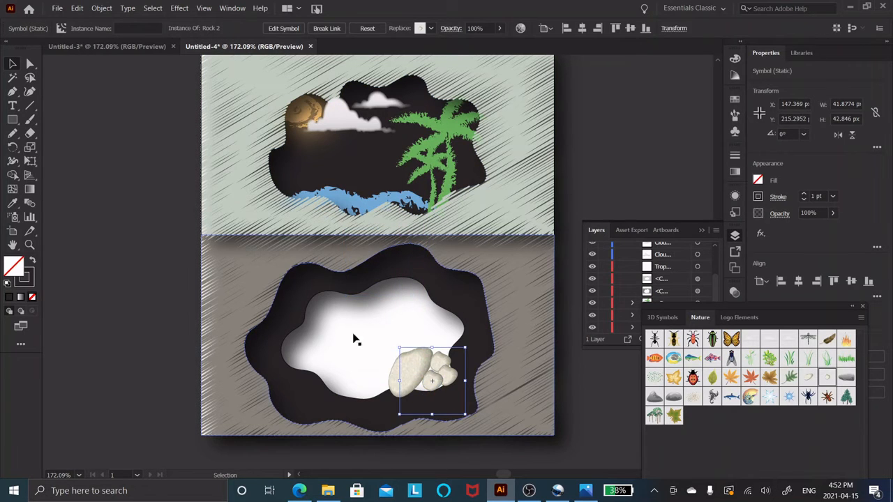
Step: Add another small rock copy, scale it down to about 35 by 36 px and set it at the large rock's lower right
key(ctrl+v)
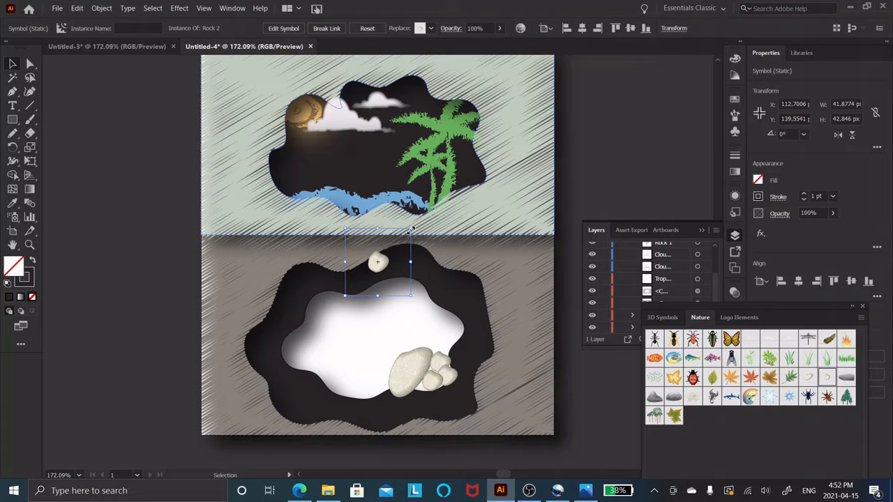
drag(410, 231, 399, 239)
drag(375, 271, 421, 392)
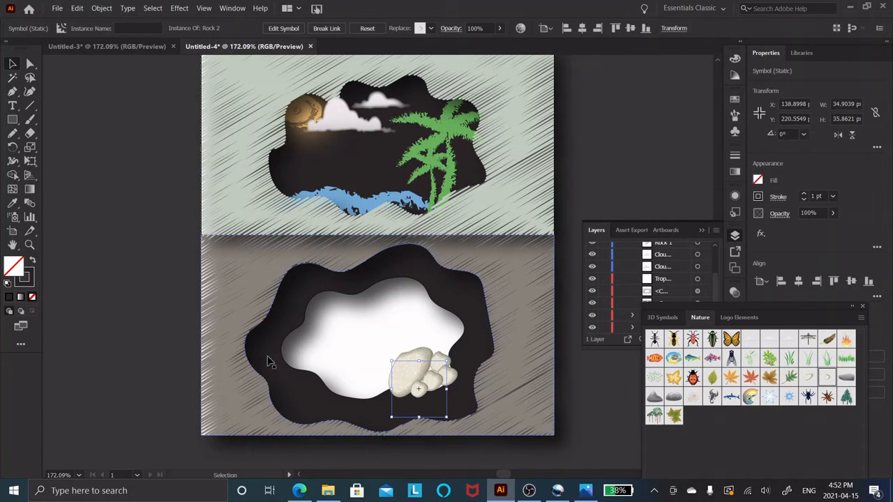
click(175, 342)
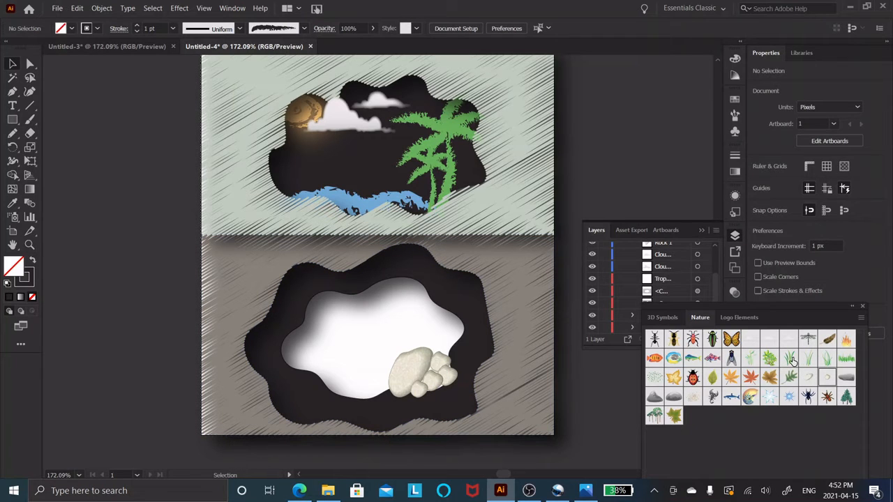
Step: Place the Grass 1 symbol, scale it to about 26 by 32 px and send it to the back behind the large rock's left side
drag(791, 359, 440, 411)
drag(388, 385, 392, 383)
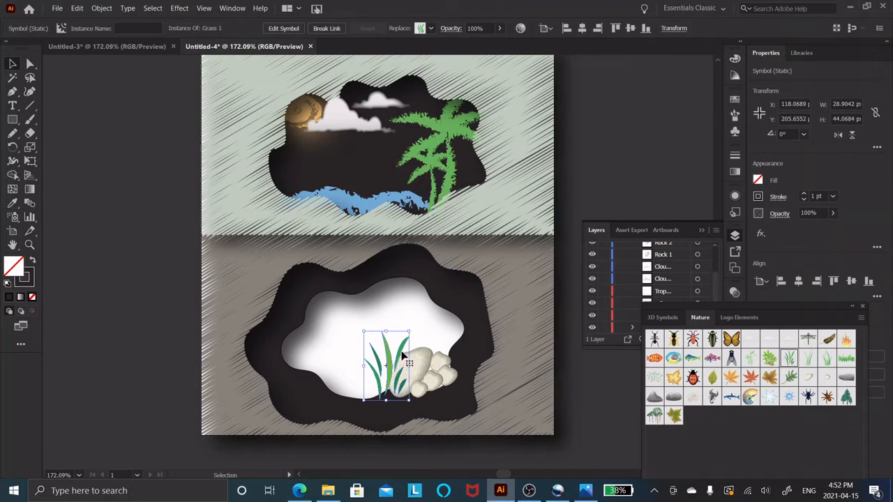
drag(409, 328, 402, 354)
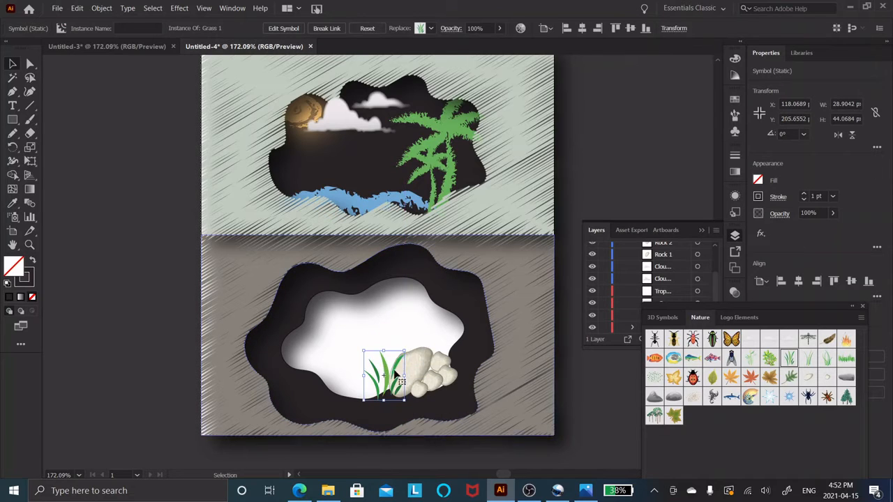
drag(382, 384, 395, 382)
mouse_move(392, 379)
mouse_down()
mouse_move(388, 366)
mouse_move(390, 375)
mouse_up()
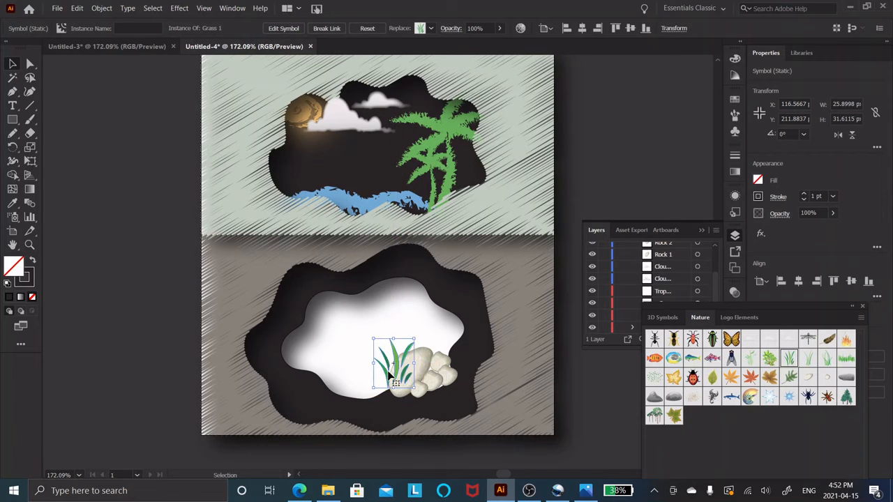
right_click(398, 364)
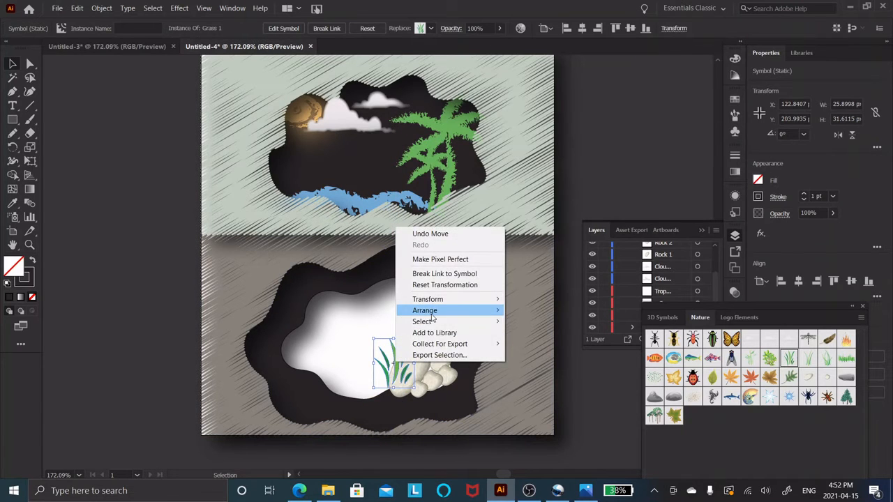
mouse_move(433, 311)
click(548, 345)
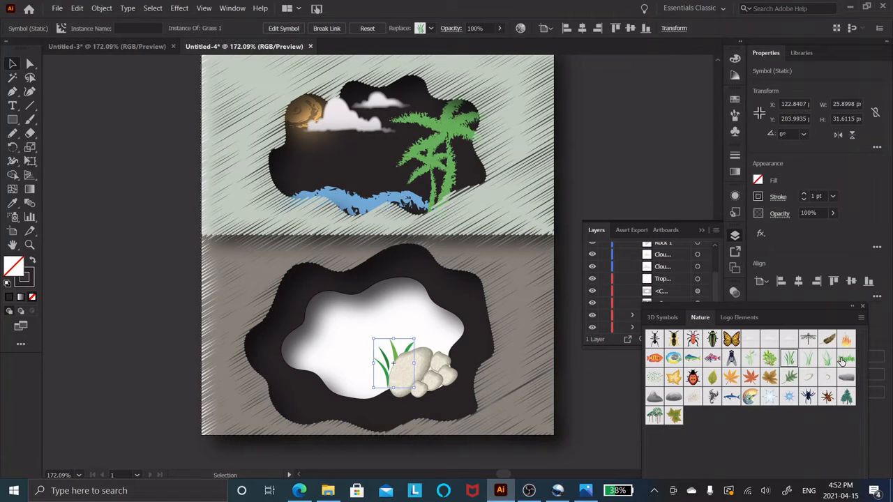
Step: Place the Grass 2 symbol over the small rocks and send it to the back behind them
drag(811, 360, 449, 349)
right_click(449, 349)
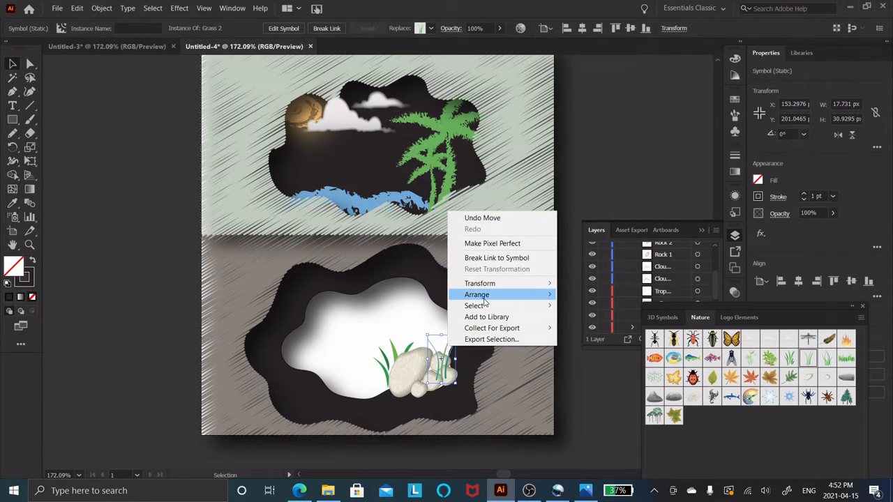
mouse_move(530, 294)
click(585, 328)
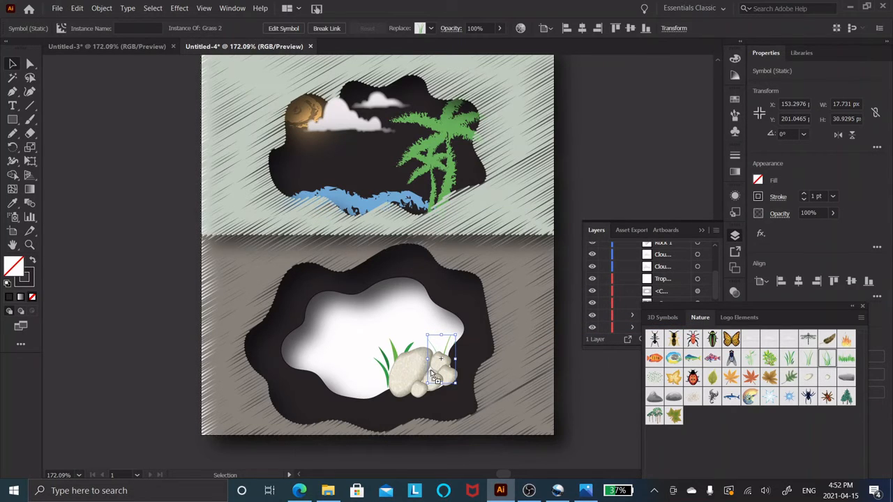
Step: Place the Grass 3 symbol between the large and small rocks, scale it to about 27 by 45 px and send it to the back
drag(429, 372, 428, 371)
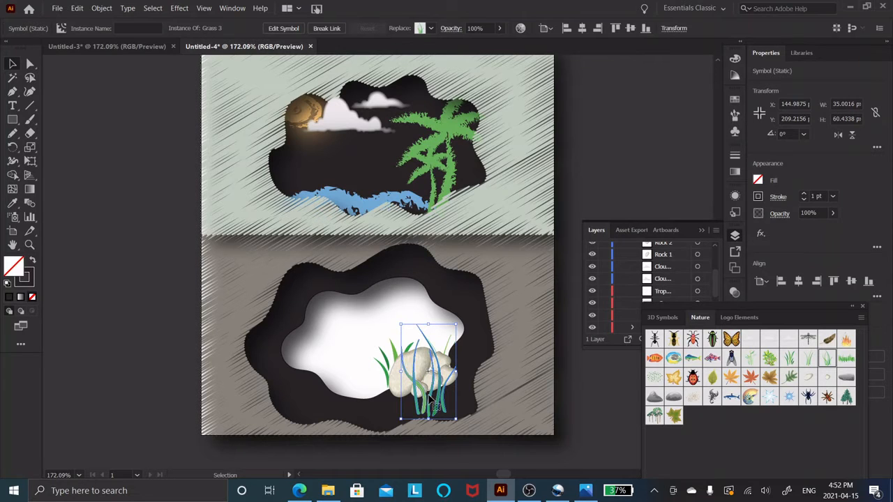
drag(456, 324, 442, 348)
drag(423, 407, 428, 383)
right_click(428, 382)
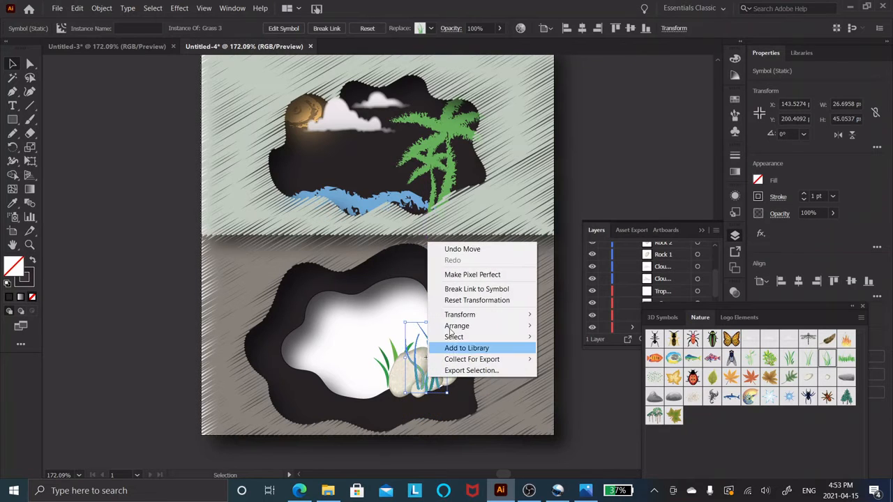
mouse_move(454, 328)
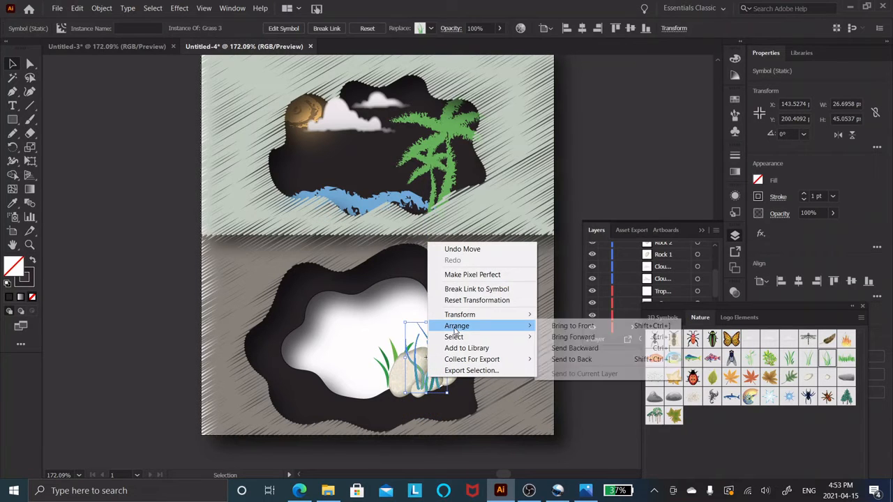
click(581, 360)
Step: Move the large rock and all four small rocks down the layer order, beneath the dark cut-out shape
click(534, 424)
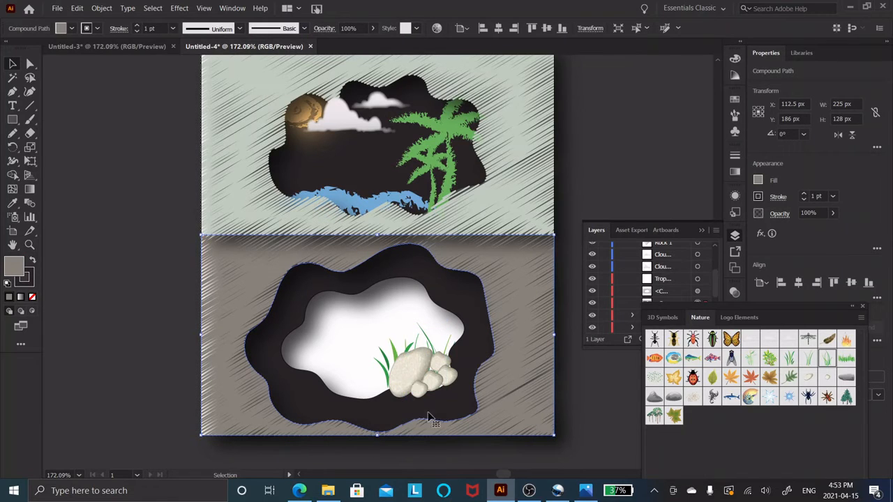
click(734, 235)
click(412, 372)
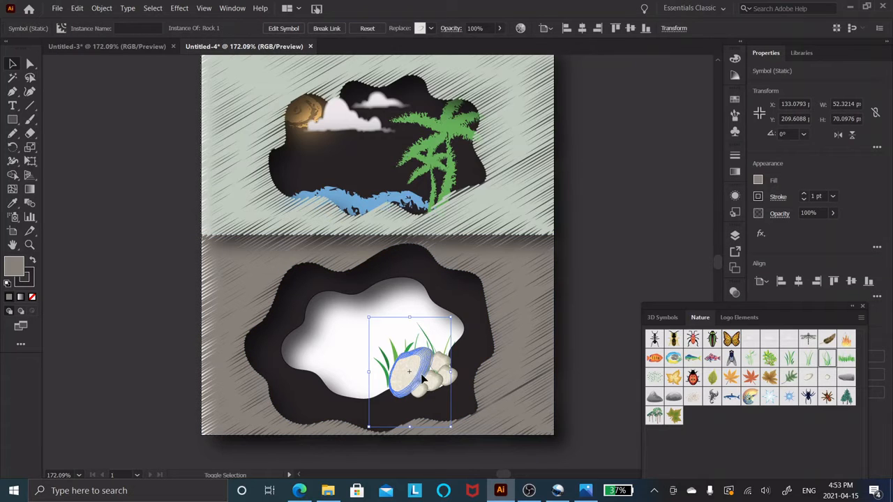
shift+click(427, 381)
shift+click(443, 375)
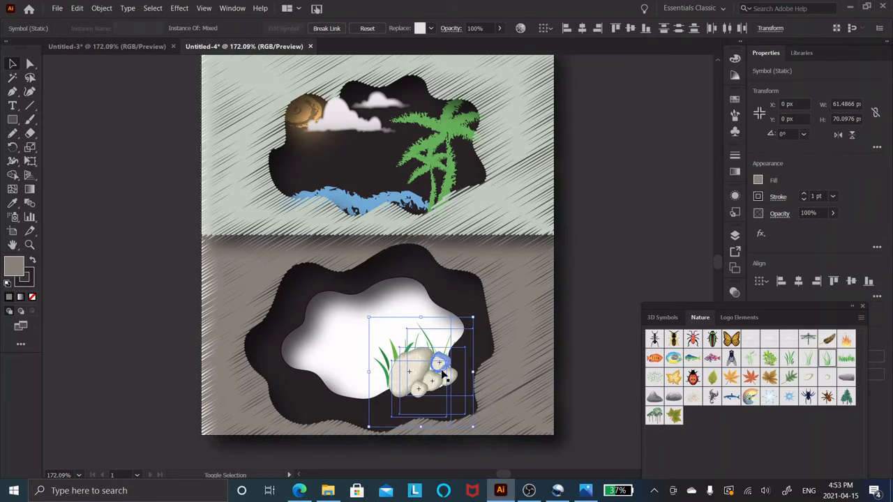
shift+click(406, 371)
right_click(395, 371)
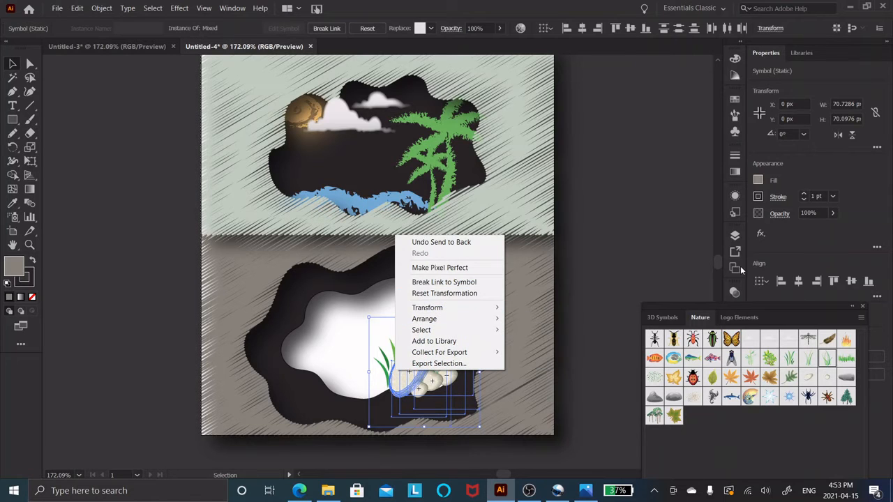
click(736, 237)
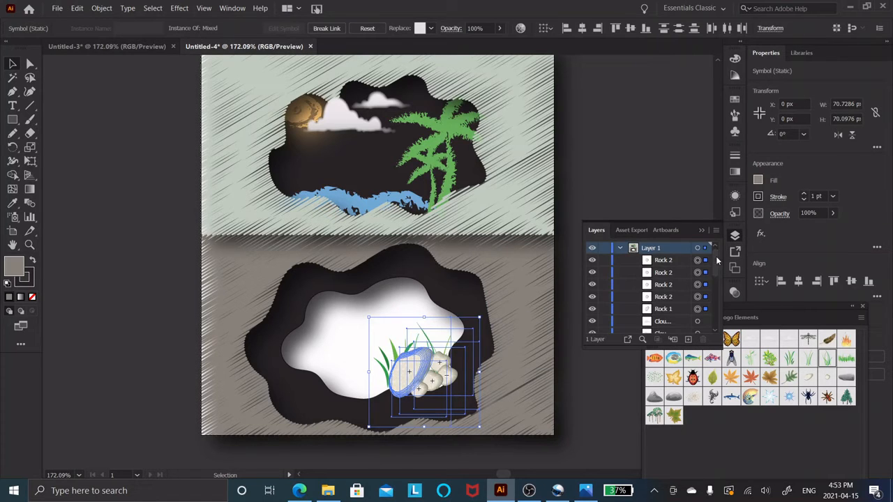
click(654, 260)
shift+click(657, 273)
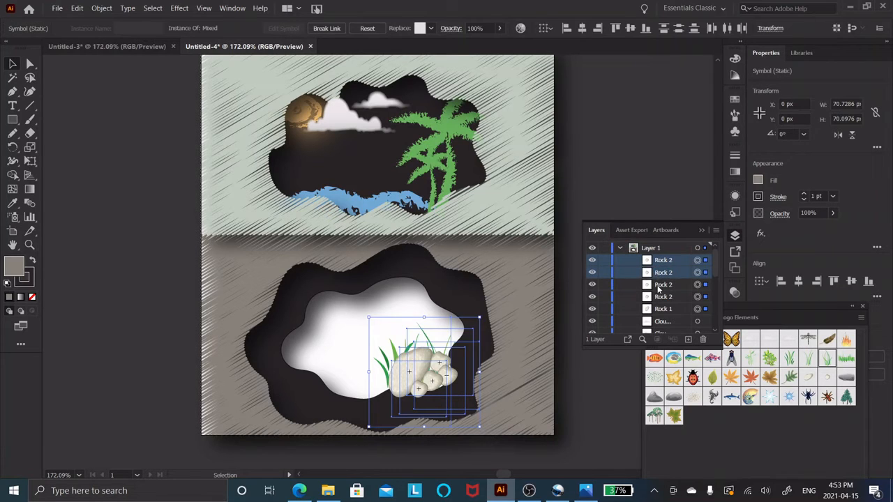
shift+click(658, 285)
shift+click(659, 297)
shift+click(659, 309)
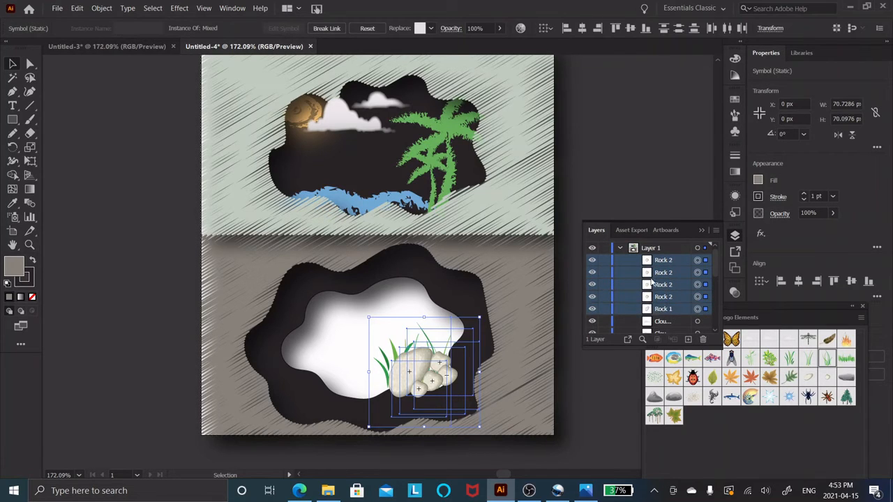
drag(645, 260, 648, 311)
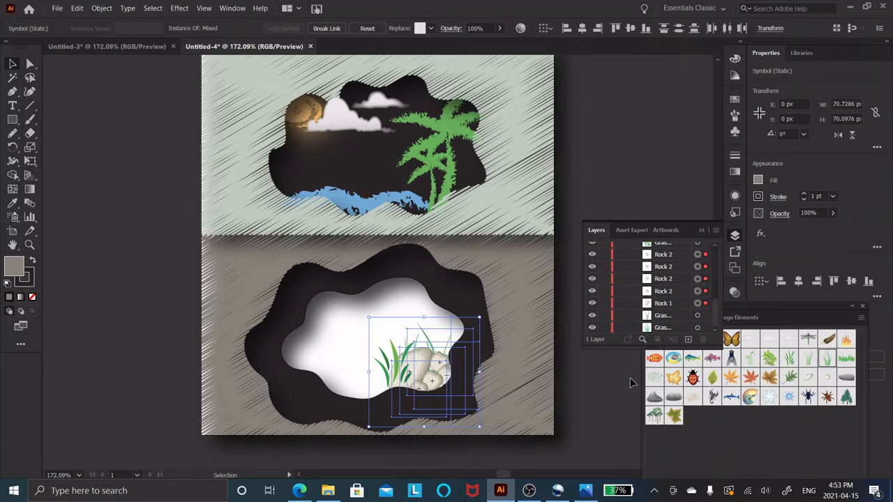
Step: Move the grass symbol stacked above the rocks below Rock 1, with the other two grass symbols
click(646, 317)
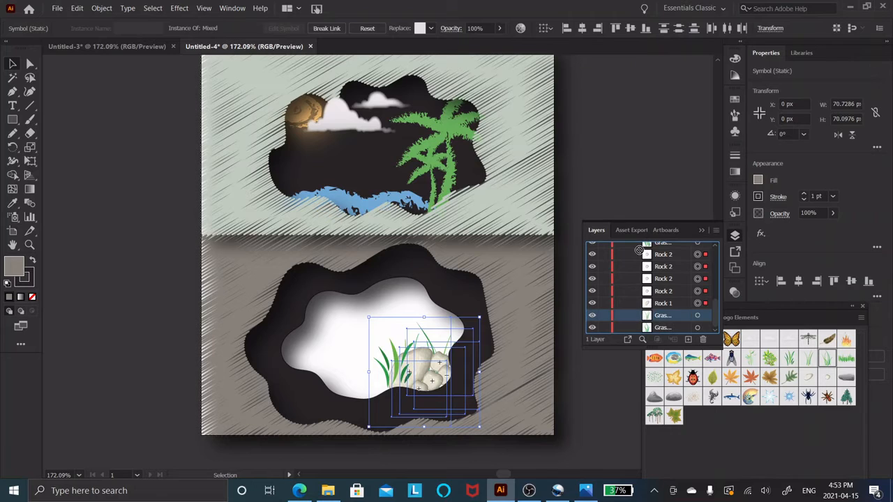
drag(639, 250, 646, 322)
drag(648, 245, 646, 312)
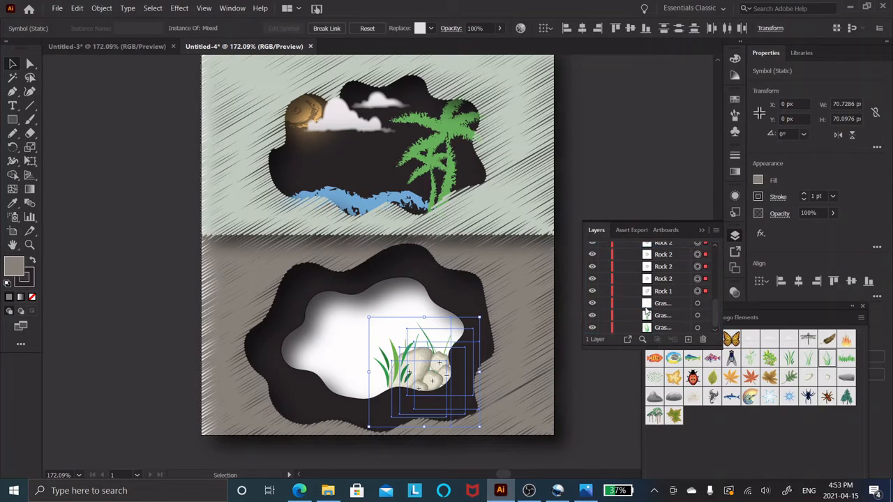
click(598, 199)
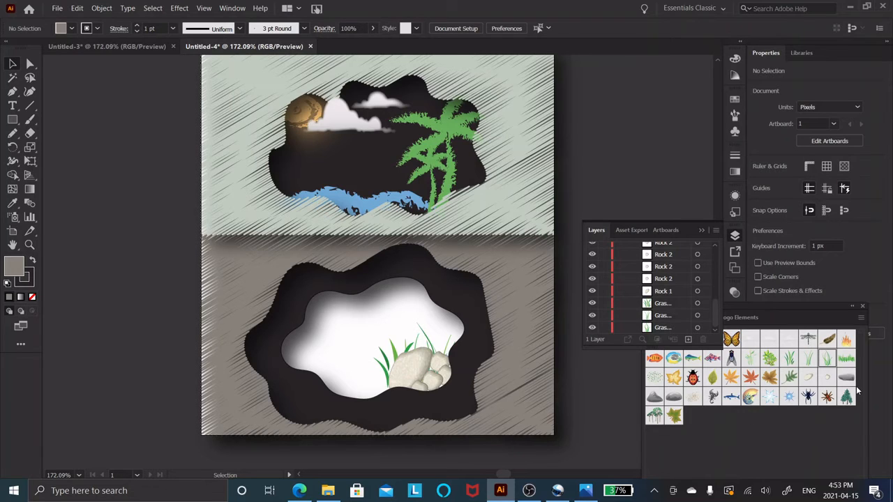
Step: Place the Trees 2 symbol over the rocks in the lower opening and scale it to about 69 by 77 px
drag(658, 413, 431, 375)
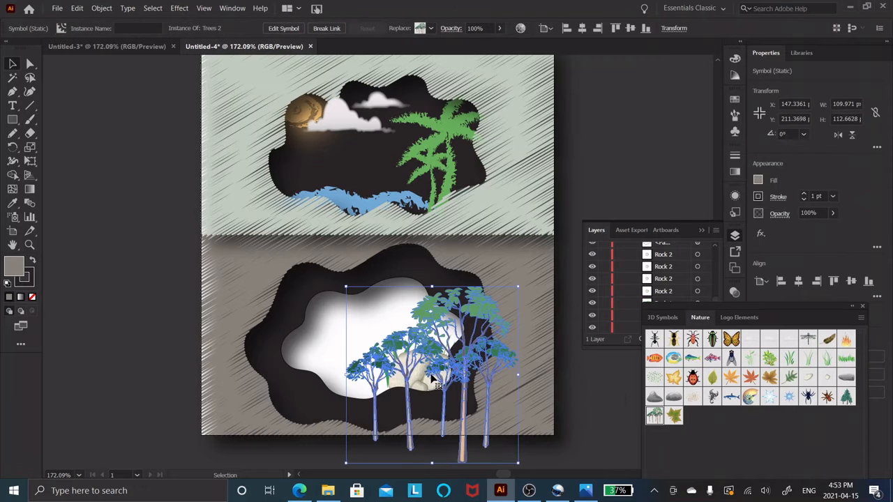
drag(518, 286, 455, 342)
drag(417, 405, 418, 338)
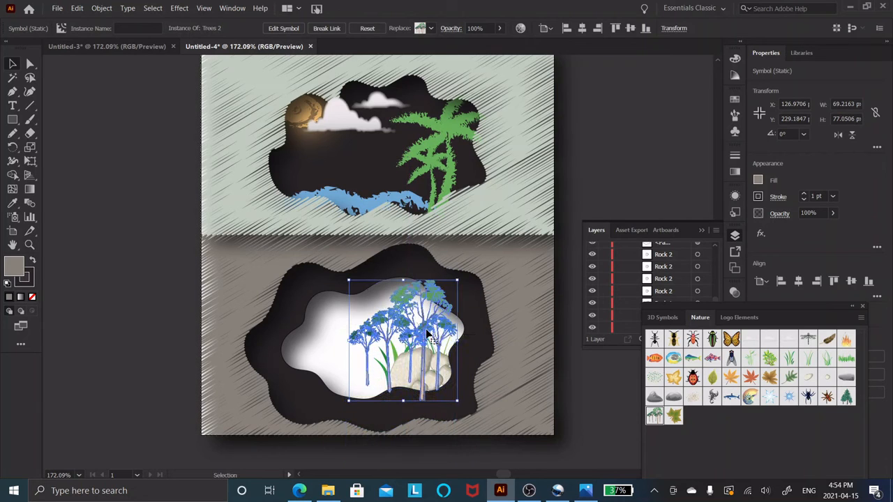
Step: Send the trees to the back and shift them slightly right and down behind the rocks
right_click(423, 392)
mouse_move(478, 327)
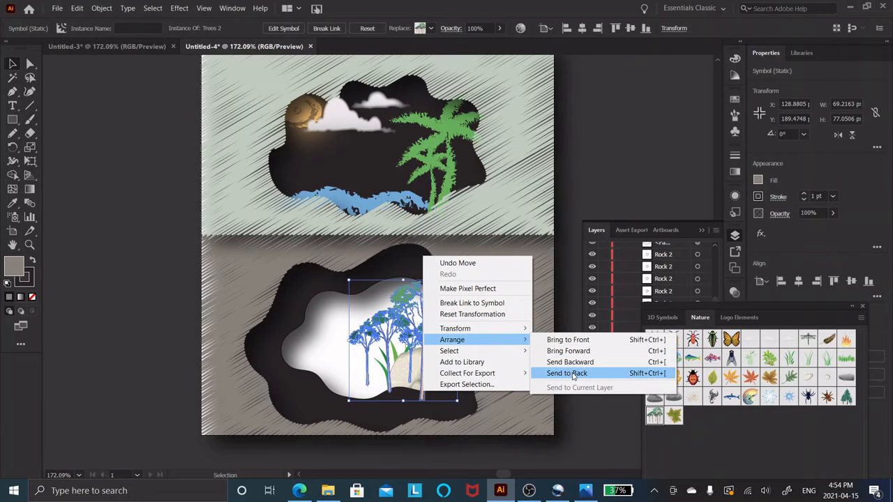
click(570, 374)
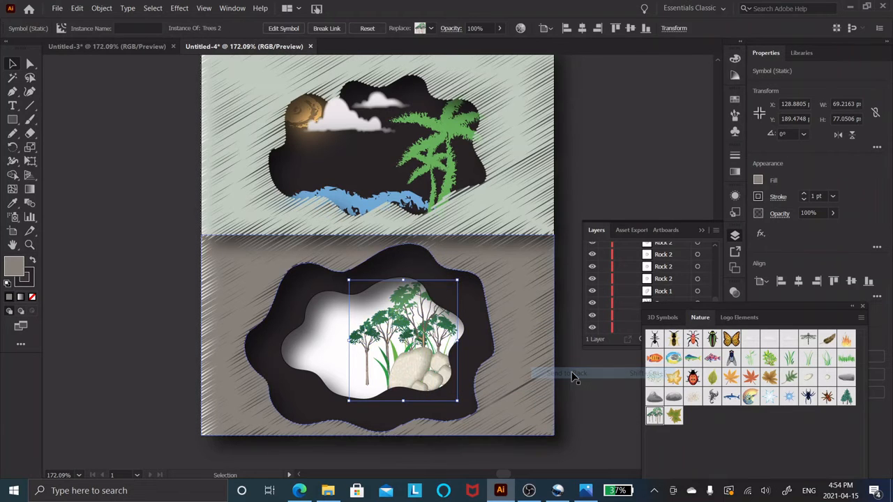
click(399, 322)
drag(399, 322, 411, 336)
click(612, 164)
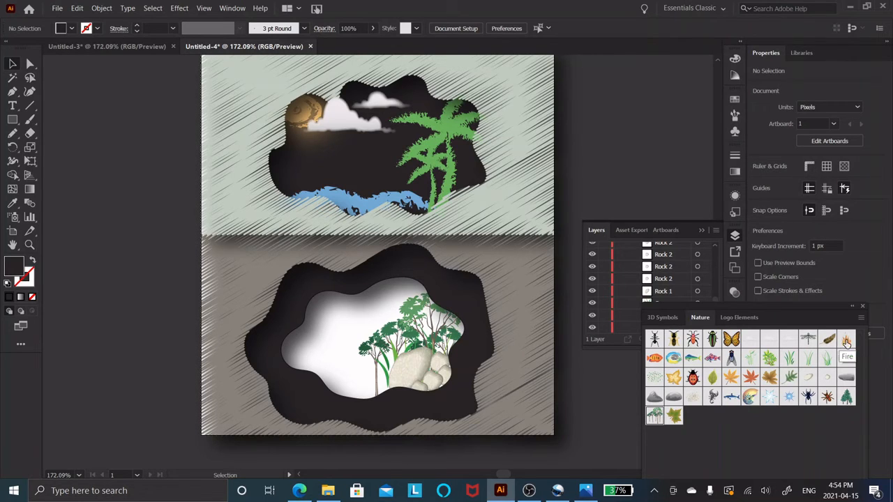
Step: Place the Fire symbol at the lower left of the white opening and scale it to about 40 by 46 px
drag(845, 342, 562, 364)
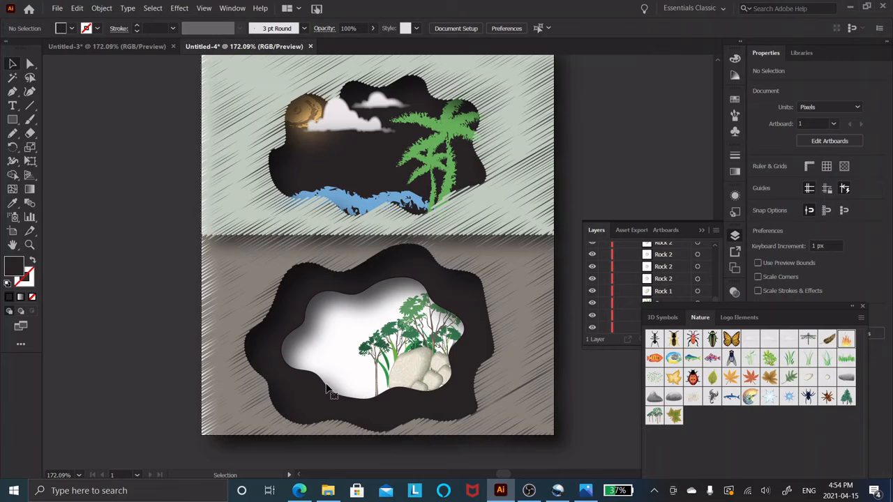
drag(328, 389, 326, 382)
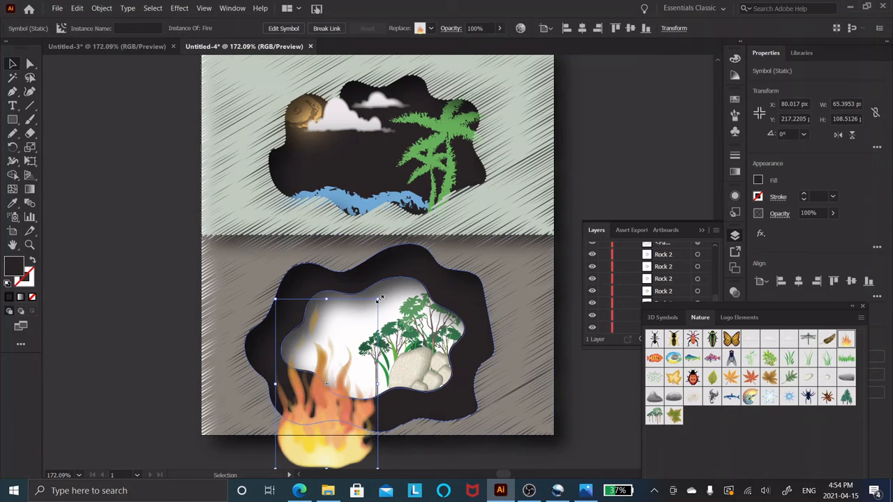
drag(379, 298, 339, 398)
drag(310, 445, 333, 392)
Step: Send the fire to the back and shrink it to a small campfire at the opening's lower edge
right_click(331, 377)
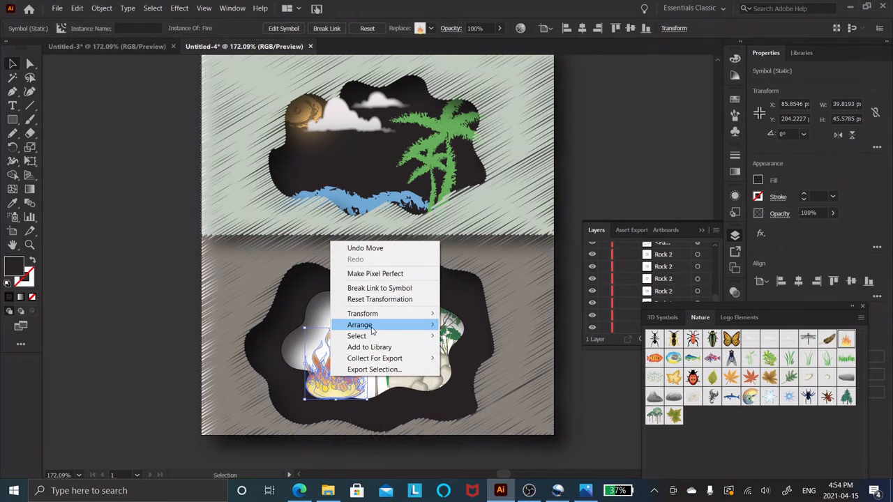
mouse_move(372, 330)
click(454, 359)
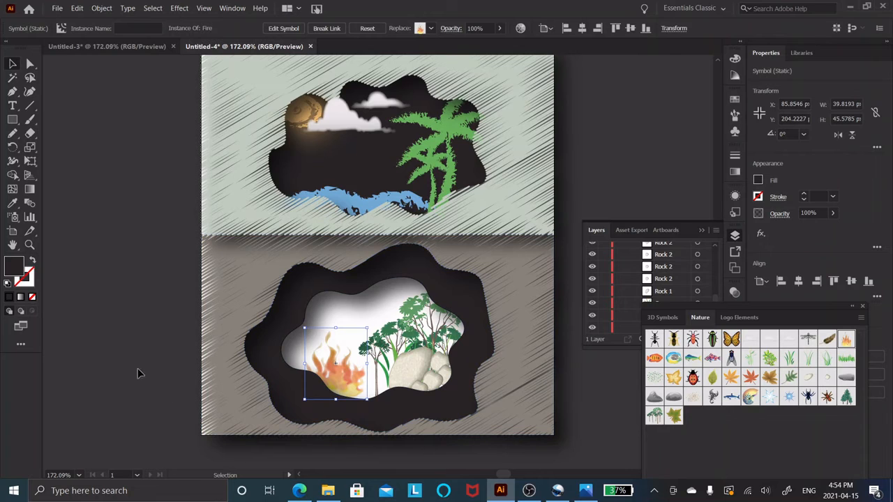
drag(366, 329, 348, 357)
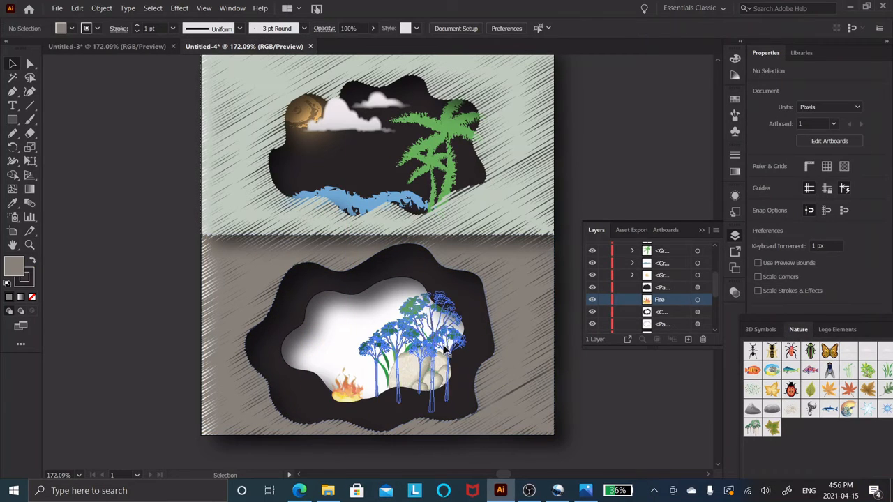
scroll(299, 324, up, 1)
click(339, 335)
key(ctrl+z)
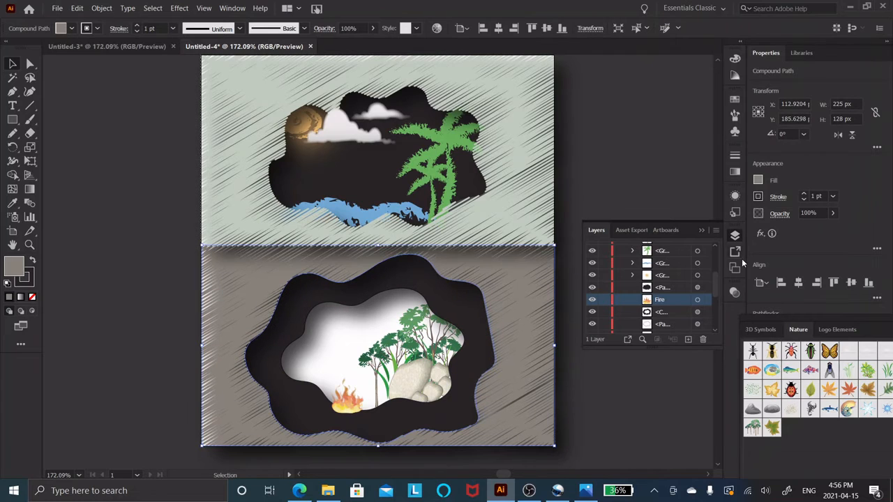
Step: Fill the inner wavy opening's path with a linear gradient and send it to the back behind the trees and rocks
click(697, 324)
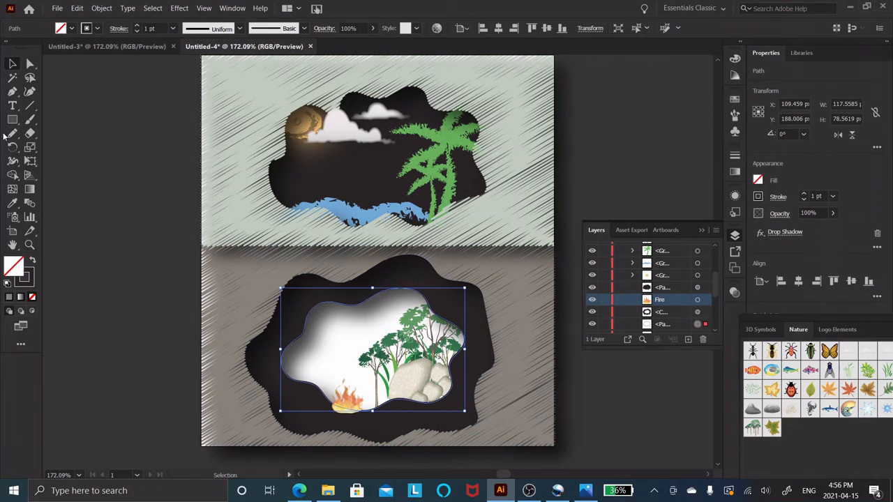
click(735, 171)
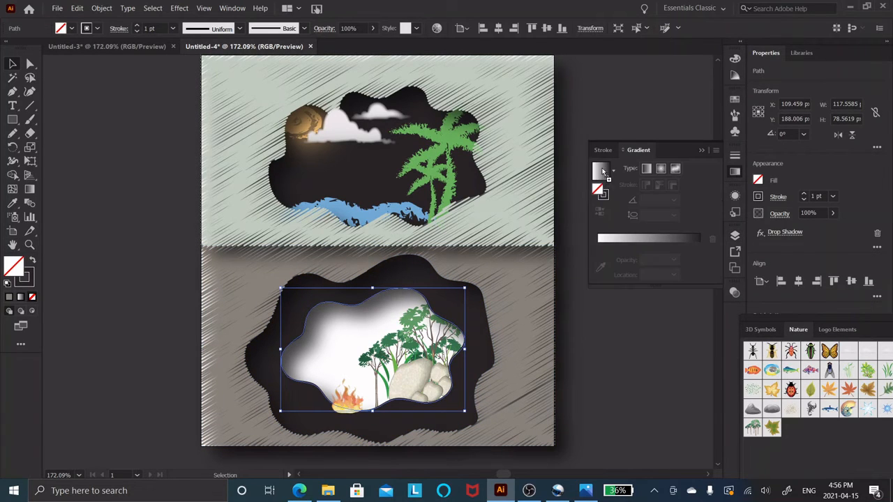
click(646, 168)
right_click(428, 92)
mouse_move(488, 272)
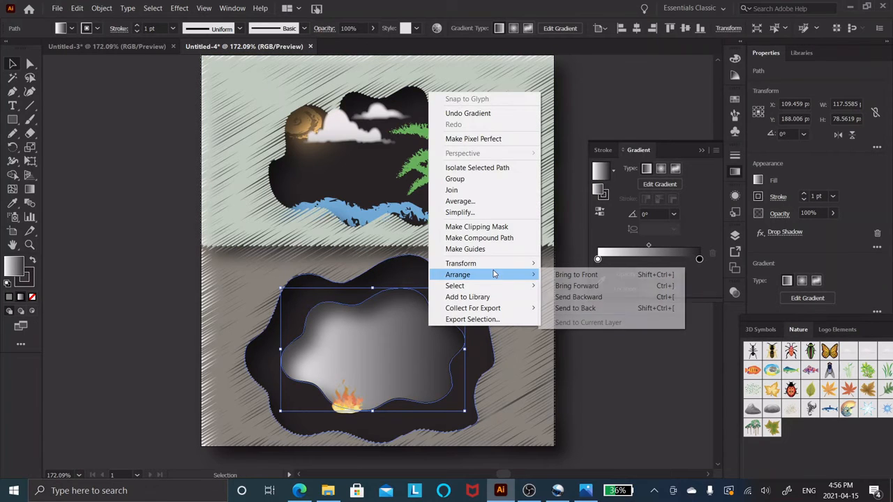
click(578, 307)
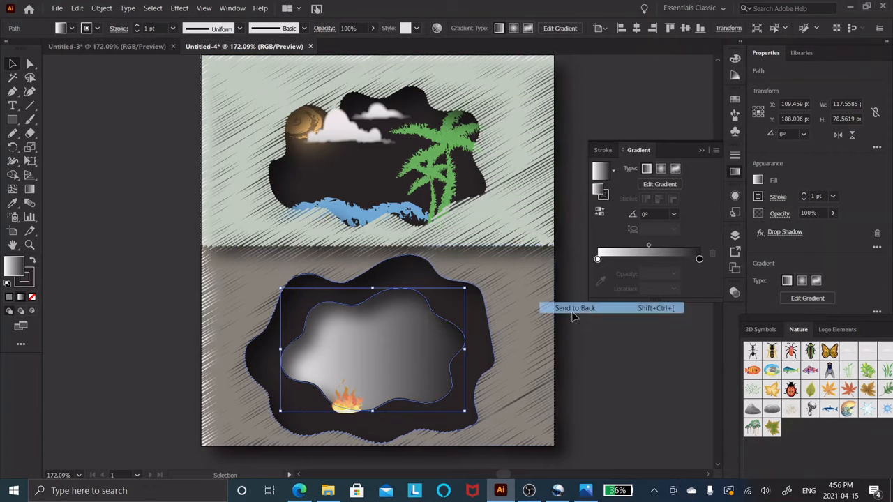
Step: Add a white middle stop at about 42.5% to the opening's gradient and colour its starting stop black
double_click(598, 259)
drag(598, 259, 641, 259)
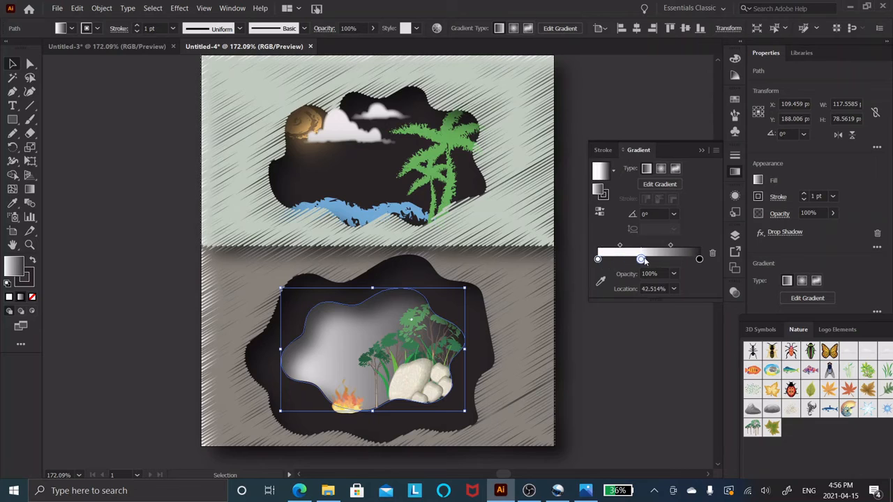
double_click(597, 260)
click(577, 323)
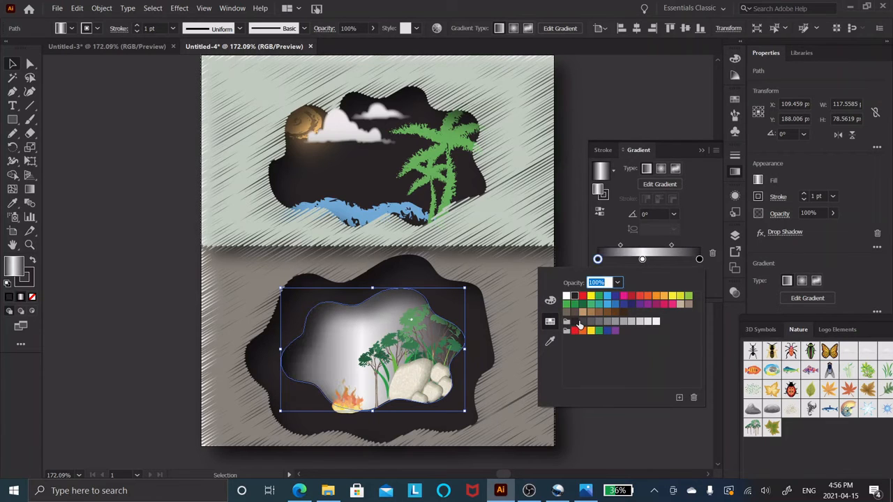
Step: Colour the gradient's middle stop dark blue, shift it to about 53% and deselect the path
click(642, 259)
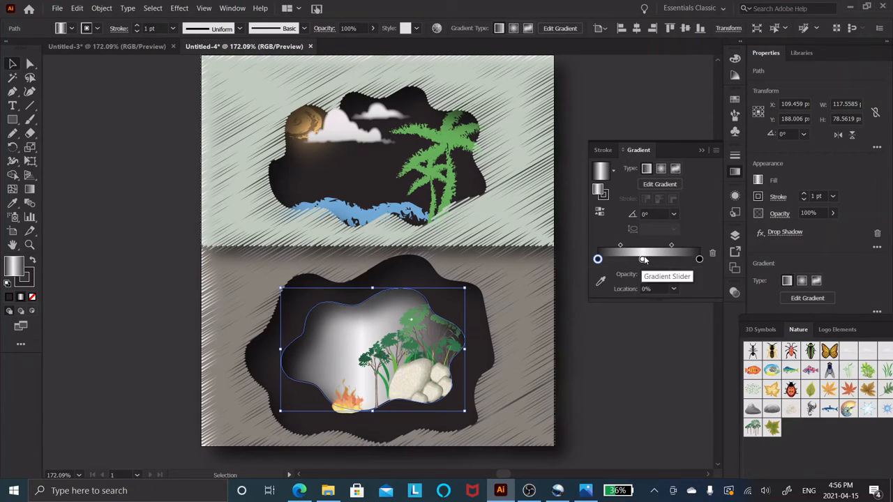
double_click(642, 259)
click(615, 299)
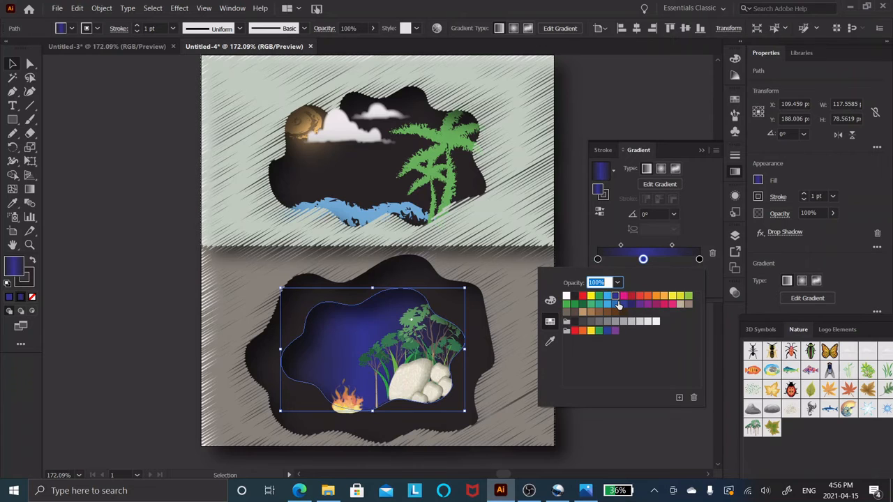
drag(642, 259, 653, 261)
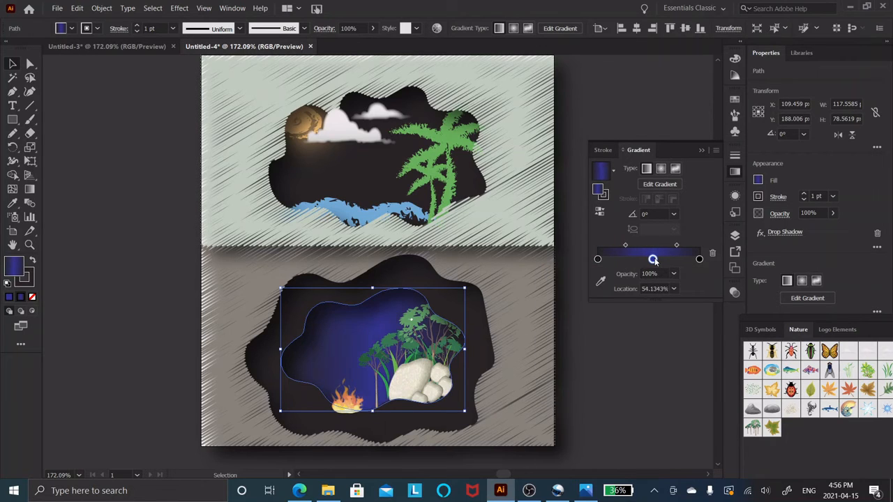
click(653, 378)
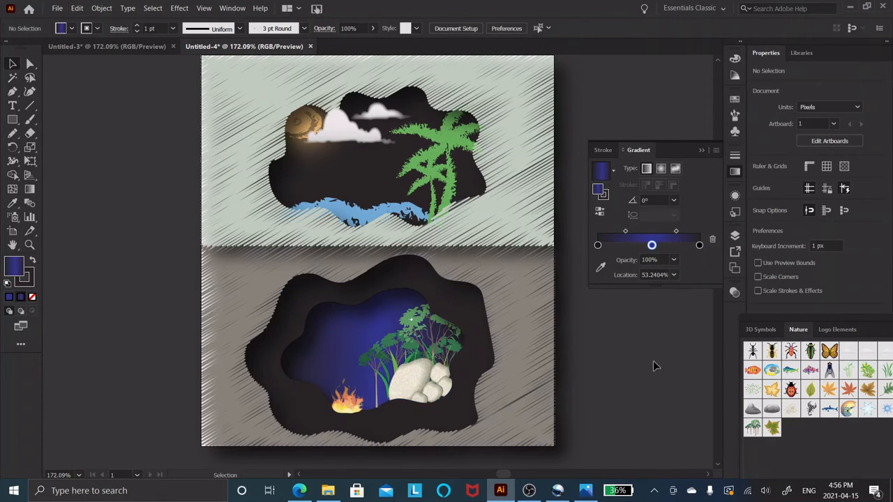
Step: Draw a circle about 16 px across beside the artboard, with a white fill and no stroke
drag(10, 122, 42, 144)
drag(85, 190, 108, 214)
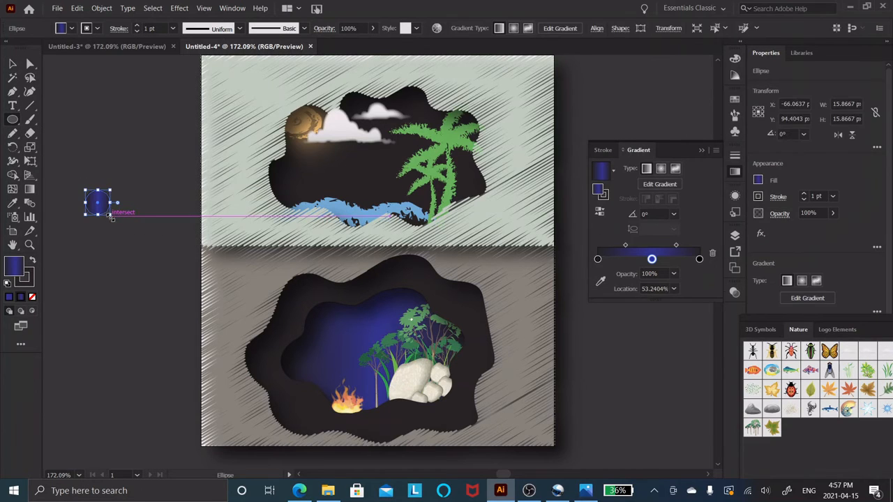
click(9, 282)
click(31, 262)
click(31, 262)
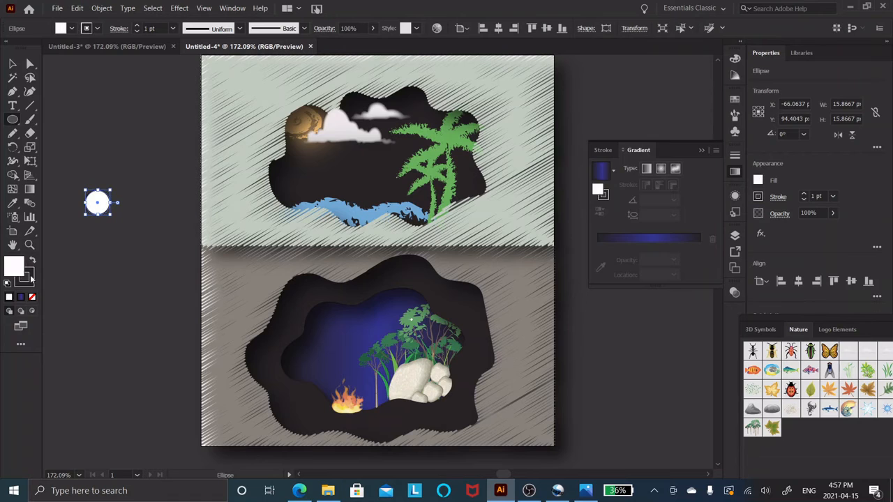
click(31, 297)
click(77, 8)
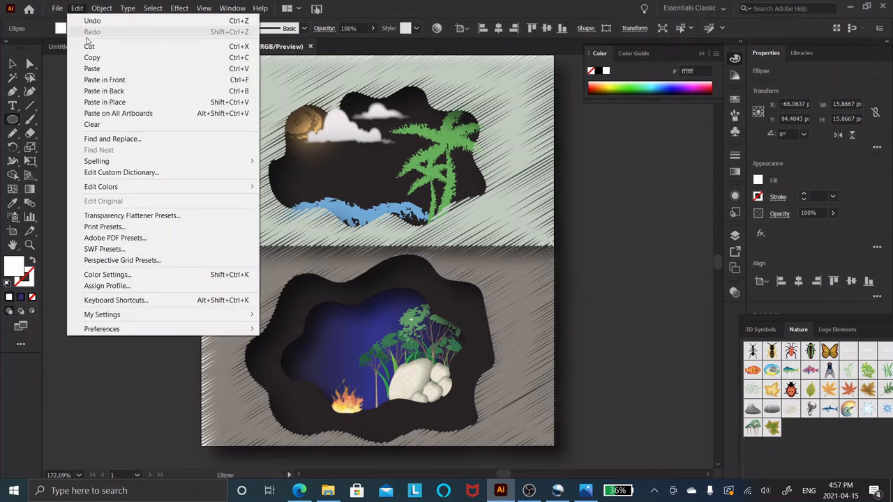
Step: Paste a copy of the white circle in front of itself and enlarge it to about 19.7 px across
click(98, 55)
click(76, 8)
click(98, 76)
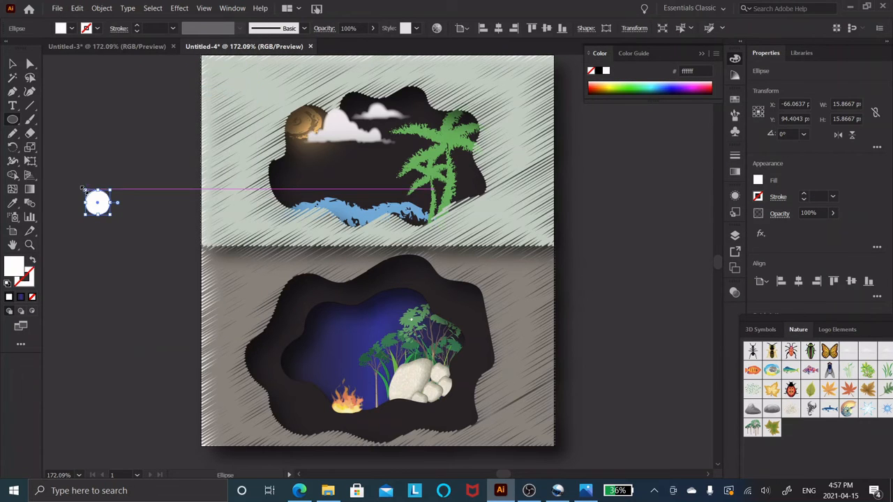
drag(81, 190, 79, 182)
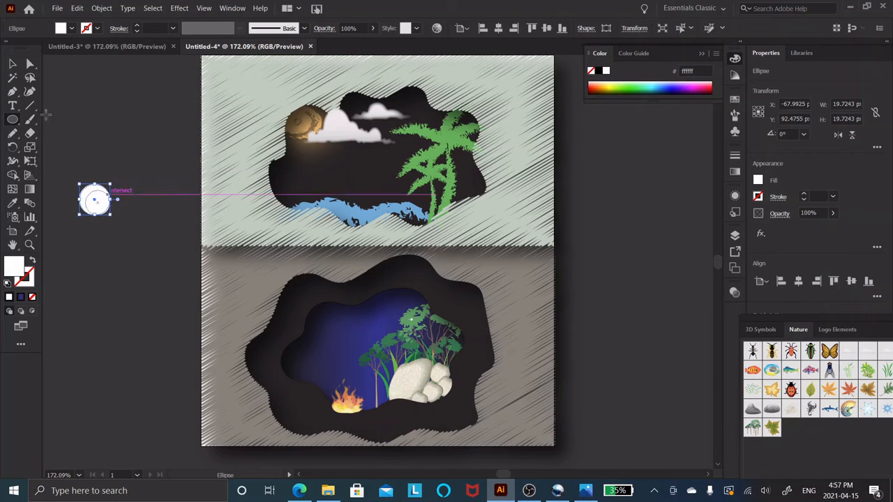
Step: Paste another copy of the circle in front, enlarge it to about 22.7 px, and align the centres of all three circles
click(77, 7)
click(97, 56)
click(78, 8)
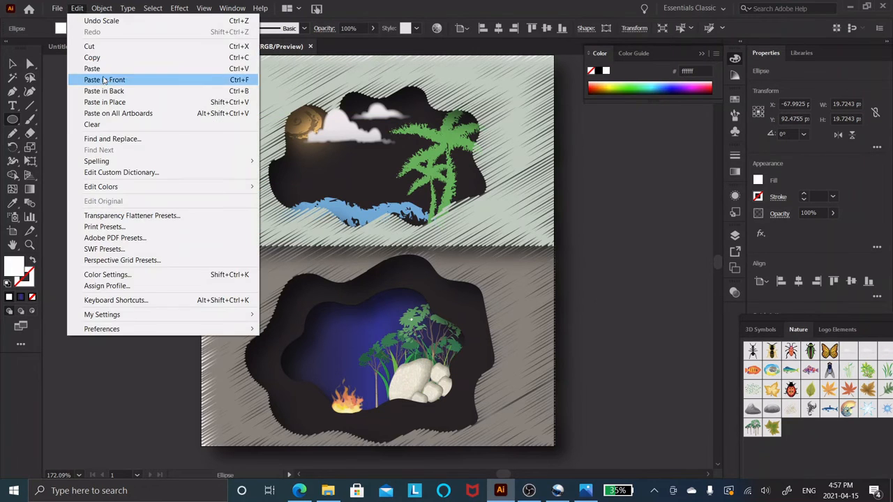
click(97, 75)
drag(98, 198, 79, 180)
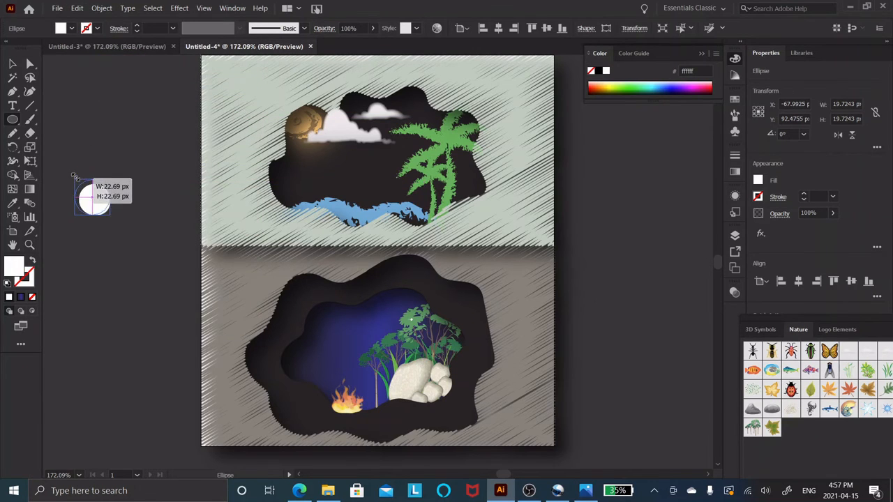
key(v)
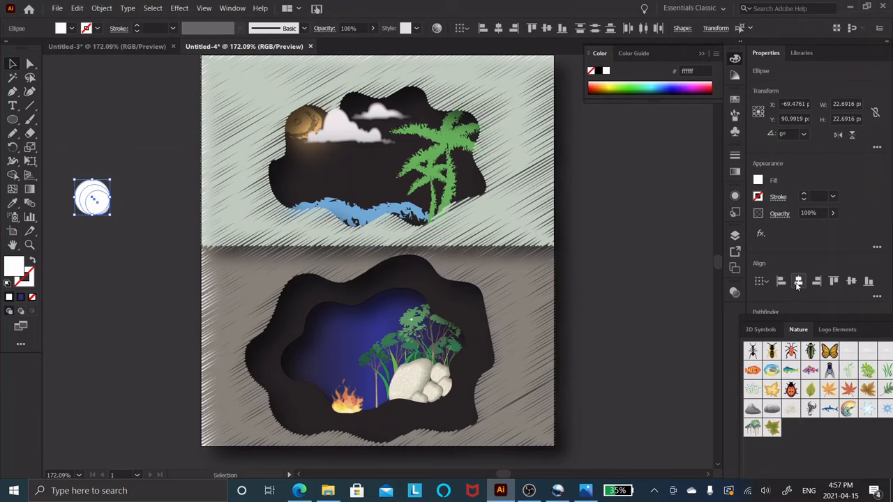
key(ctrl+shift+a)
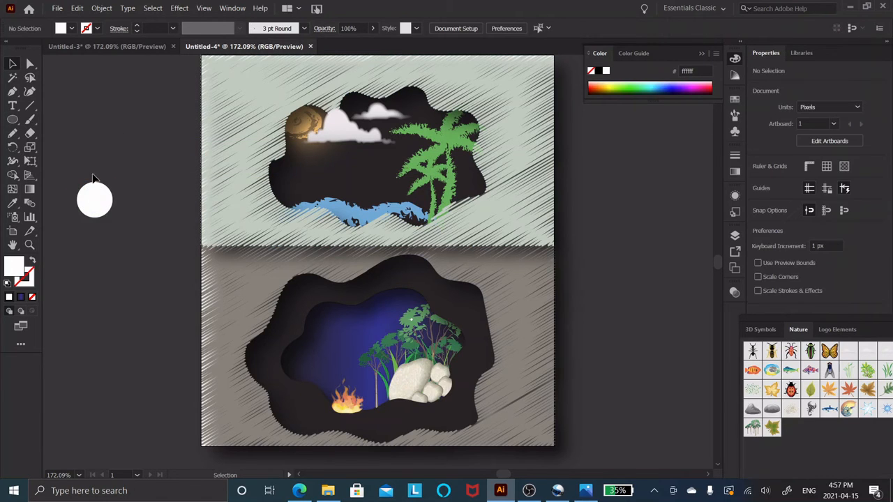
Step: Apply a Gaussian Blur with a radius of about 42 pixels to the largest circle
click(97, 201)
click(179, 7)
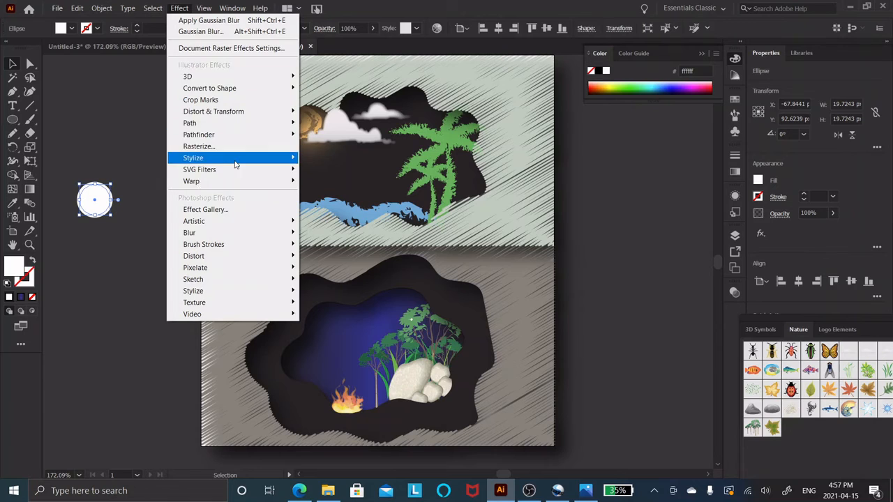
click(199, 20)
click(179, 8)
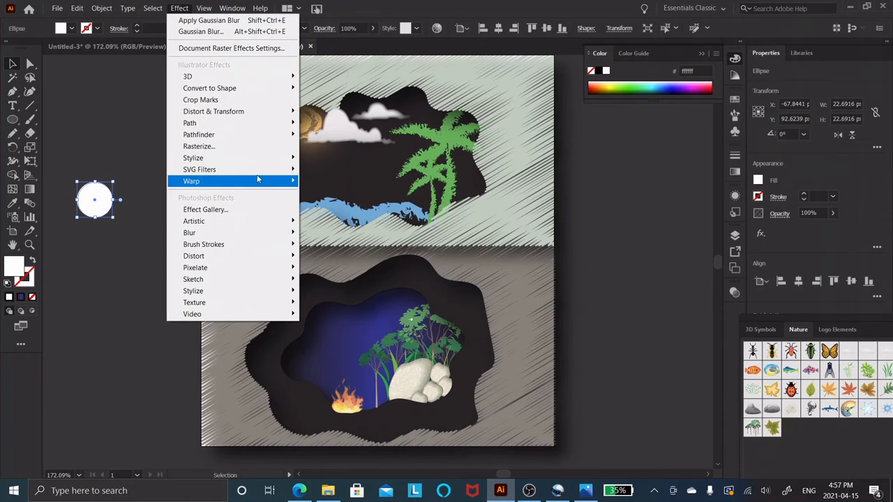
mouse_move(235, 233)
click(329, 233)
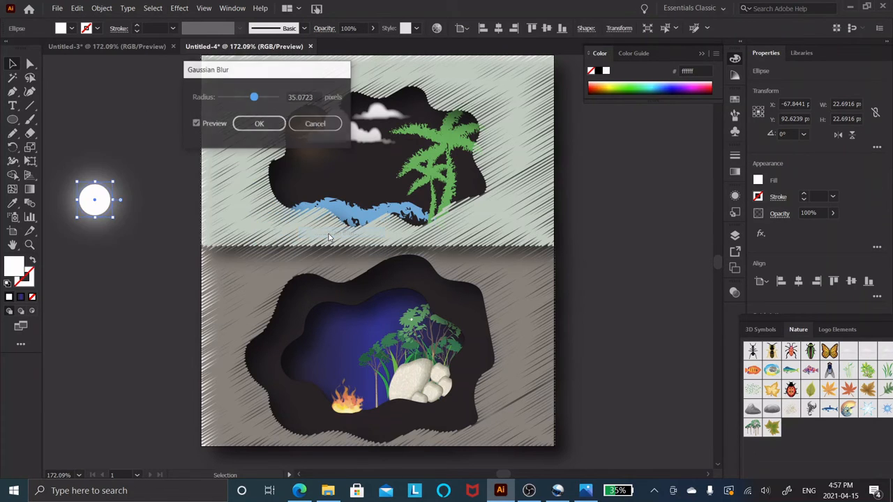
drag(253, 98, 248, 100)
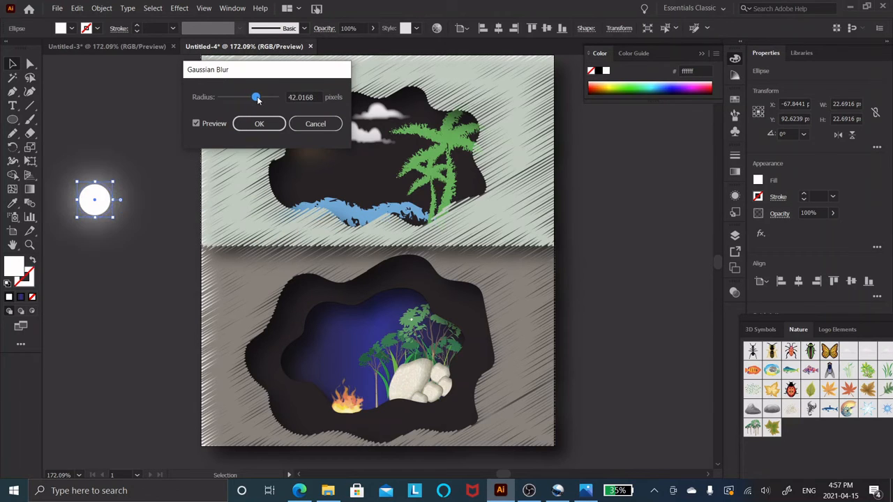
click(259, 124)
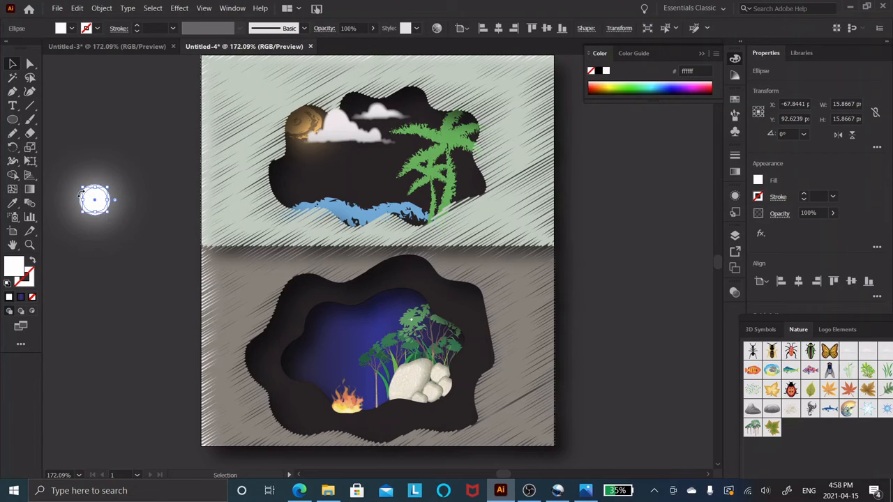
Step: Apply a Gaussian Blur with a radius of about 16 pixels to the middle-sized circle
click(108, 296)
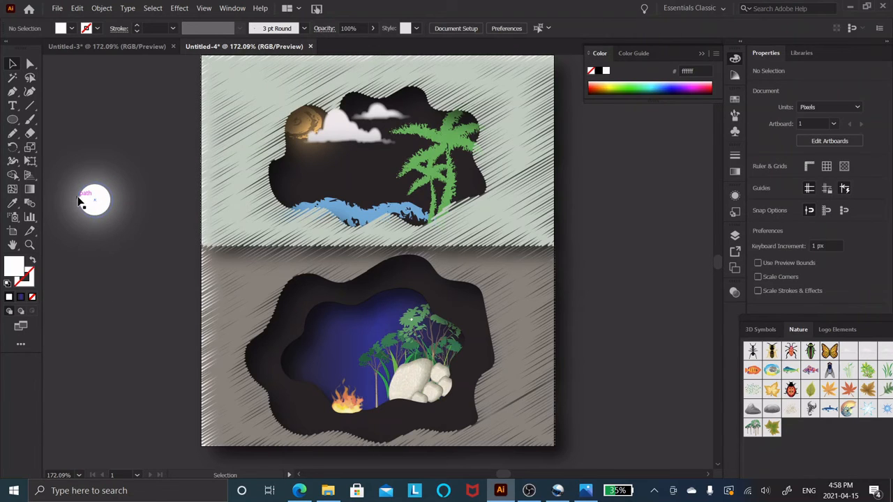
click(81, 200)
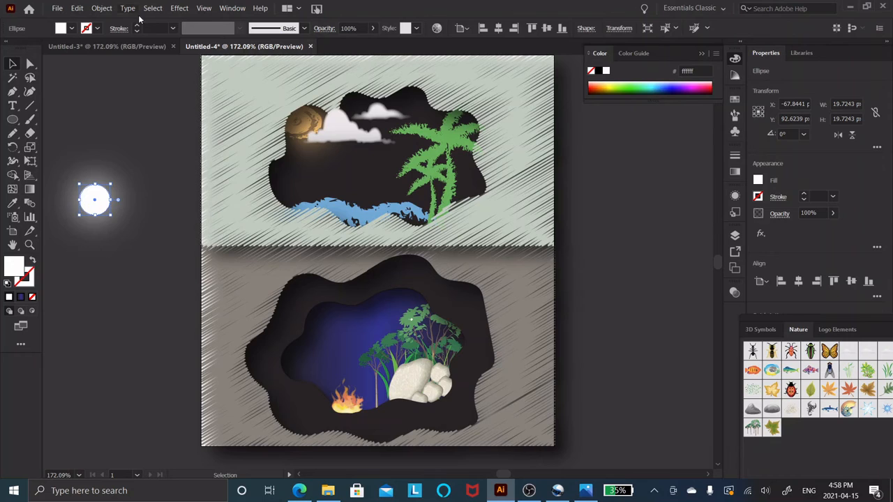
click(179, 8)
mouse_move(205, 258)
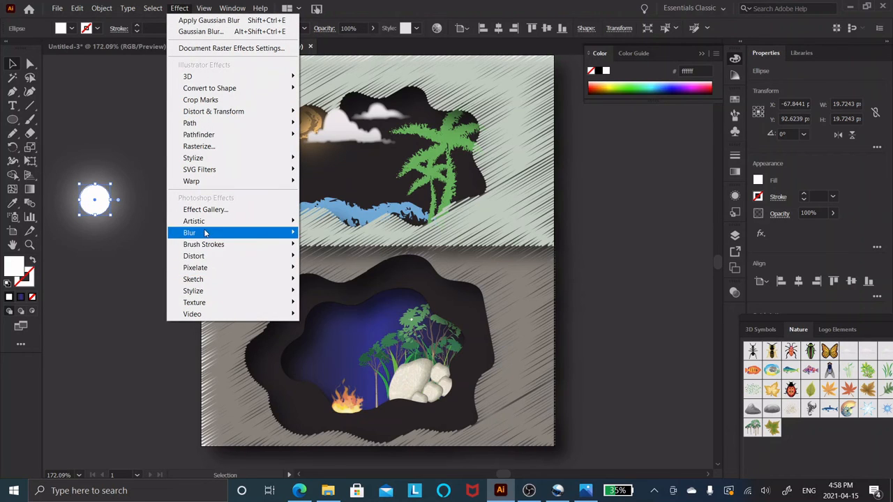
mouse_move(196, 232)
click(327, 233)
drag(256, 97, 248, 98)
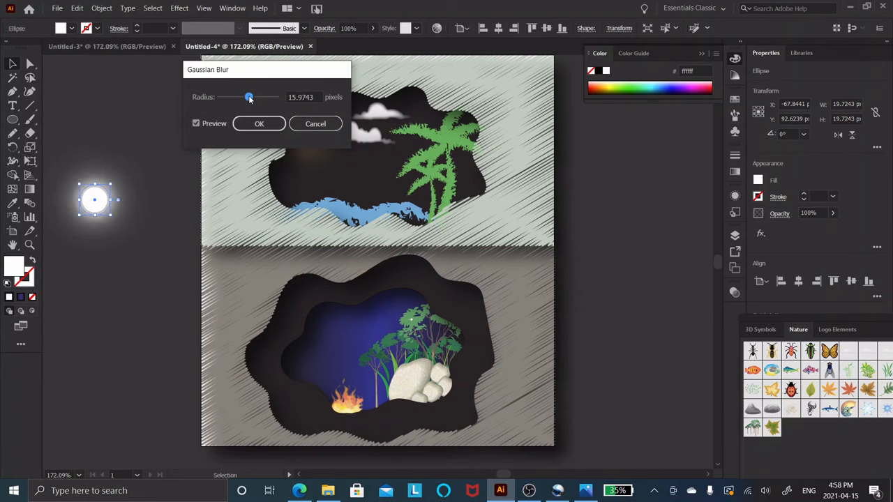
click(258, 124)
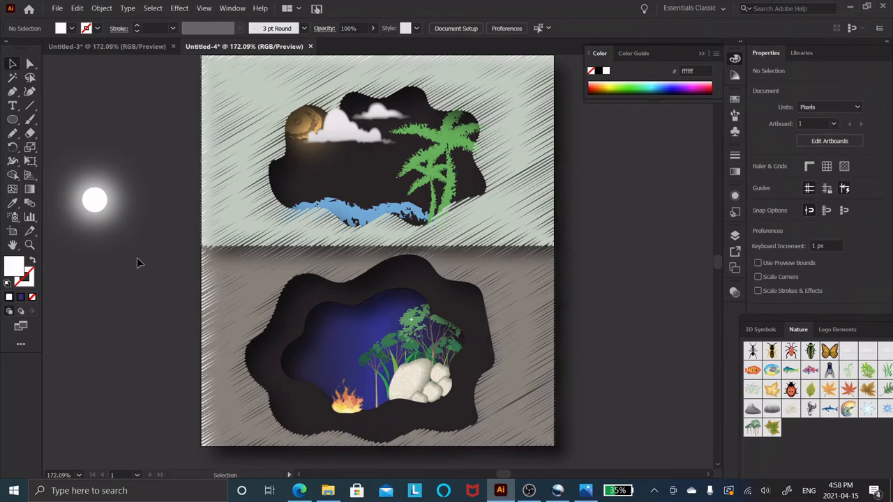
Step: Move the glowing moon circles into the upper-left part of the night opening and lower their opacity to 84%
drag(107, 185, 324, 318)
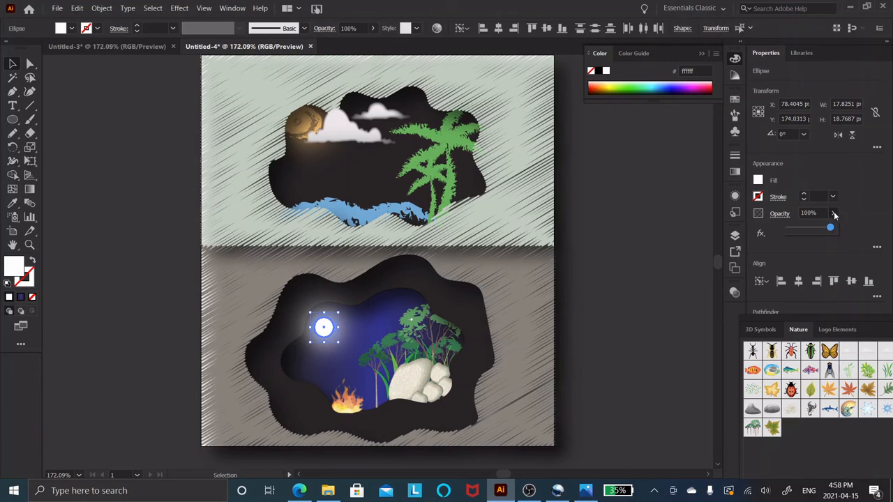
drag(830, 228, 825, 230)
click(655, 256)
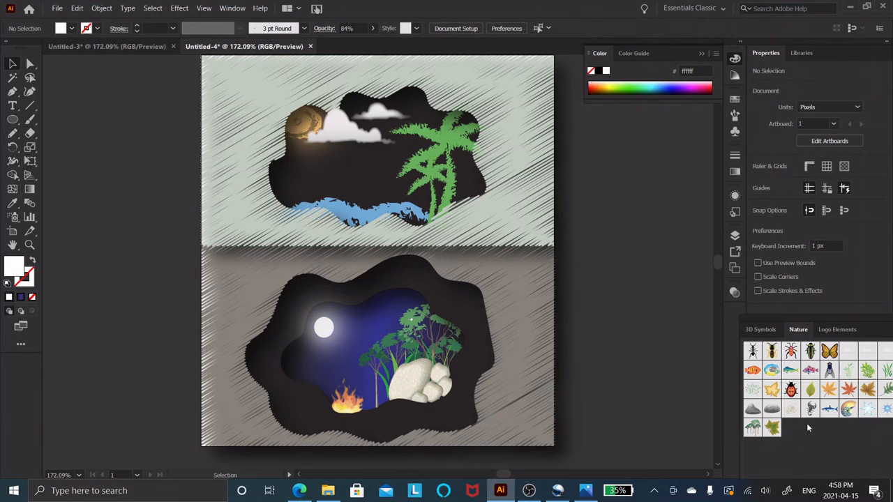
Step: Select the moon's three circles in the layer list and group them
click(734, 235)
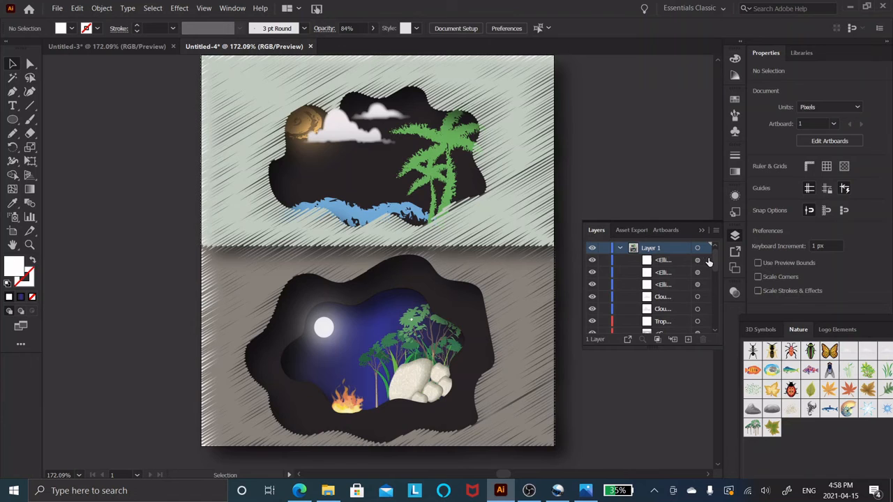
click(697, 259)
shift+click(697, 272)
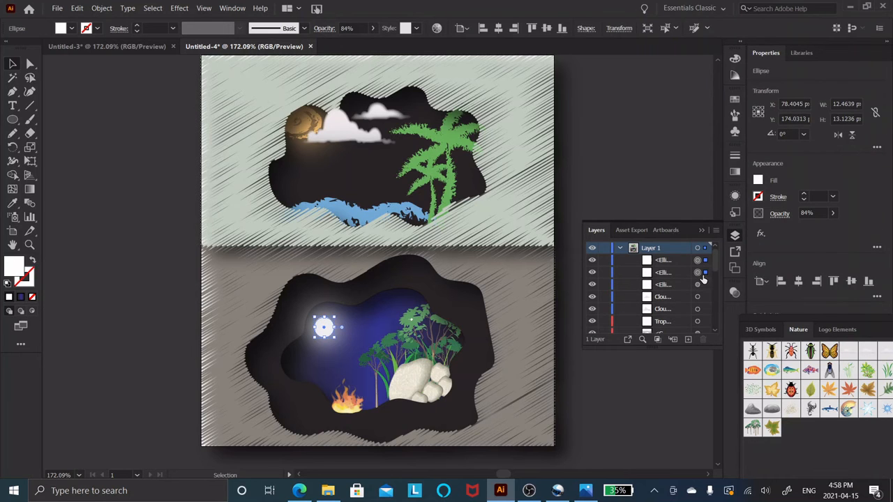
shift+click(705, 285)
right_click(323, 334)
click(341, 321)
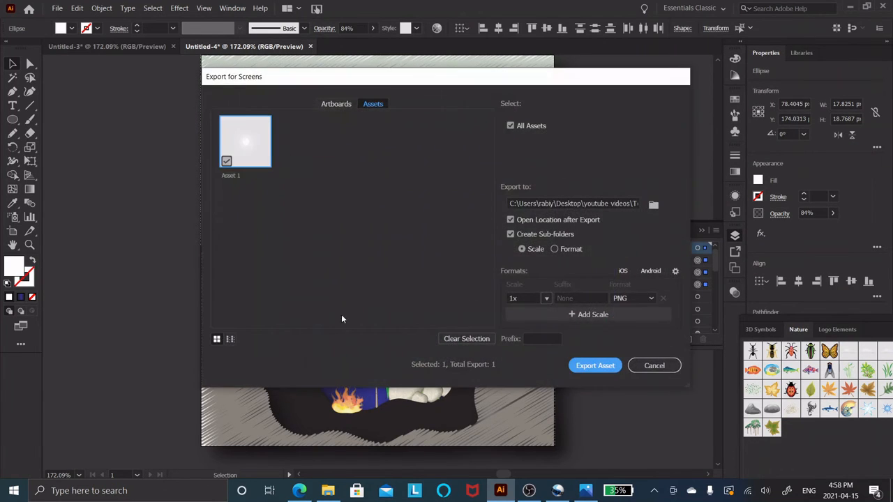
key(Escape)
right_click(325, 330)
click(351, 183)
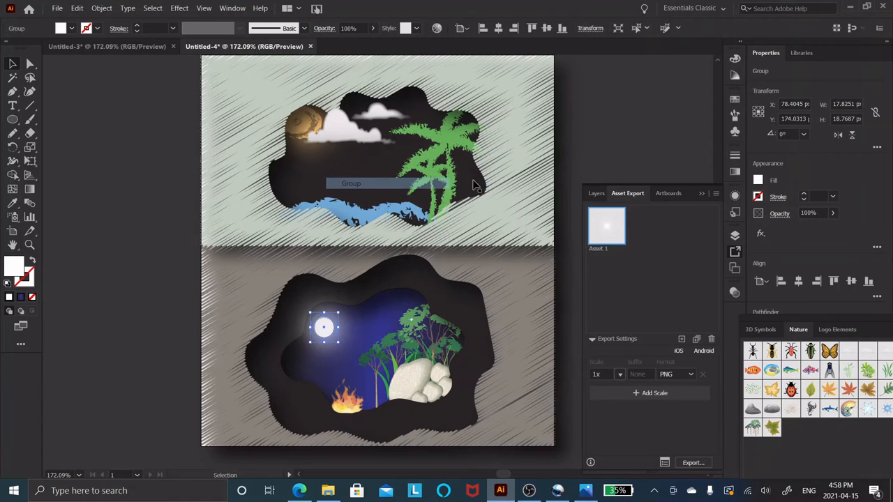
Step: Move the moon group down the layer stack to just above the dark path over the Fire symbol, and deselect it
click(596, 193)
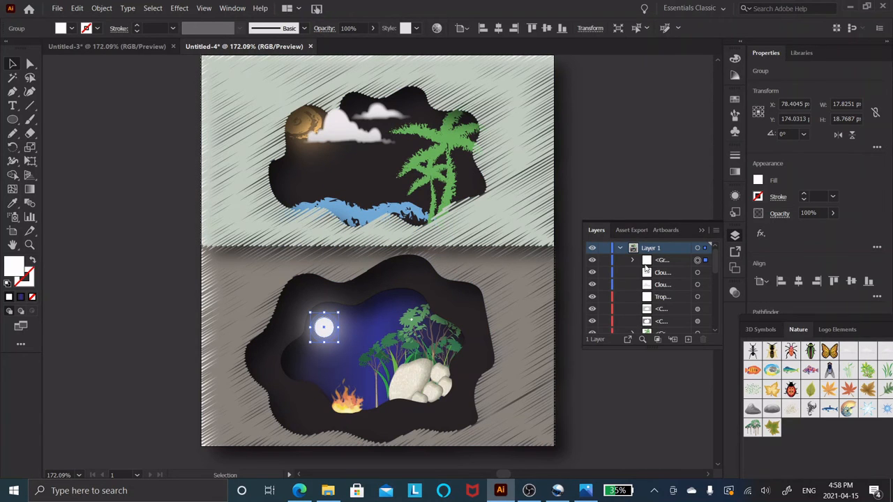
drag(645, 268, 648, 334)
mouse_move(648, 277)
mouse_down()
mouse_move(648, 288)
mouse_move(646, 268)
mouse_up()
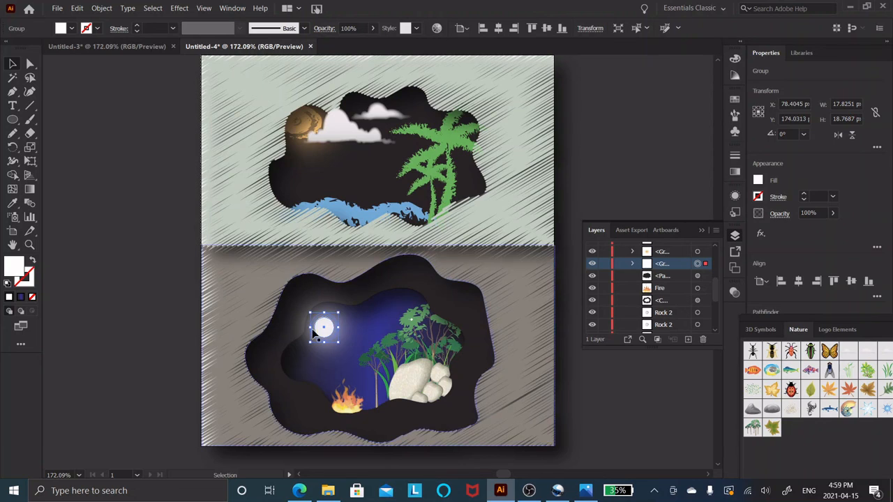
key(ctrl+shift+a)
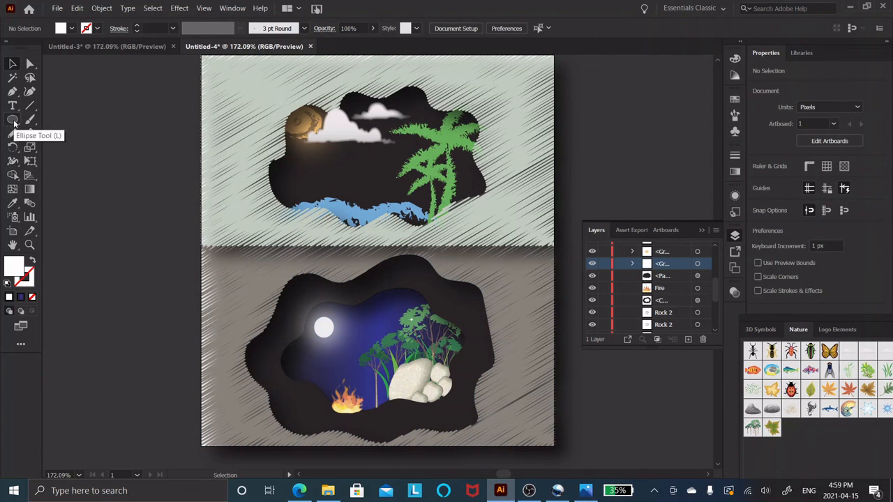
Step: Create a white eight-pointed star beside the artboard with radii of 25 and 50 px, and shrink it to about 4.5 by 4.1 px
drag(12, 121, 60, 175)
click(104, 185)
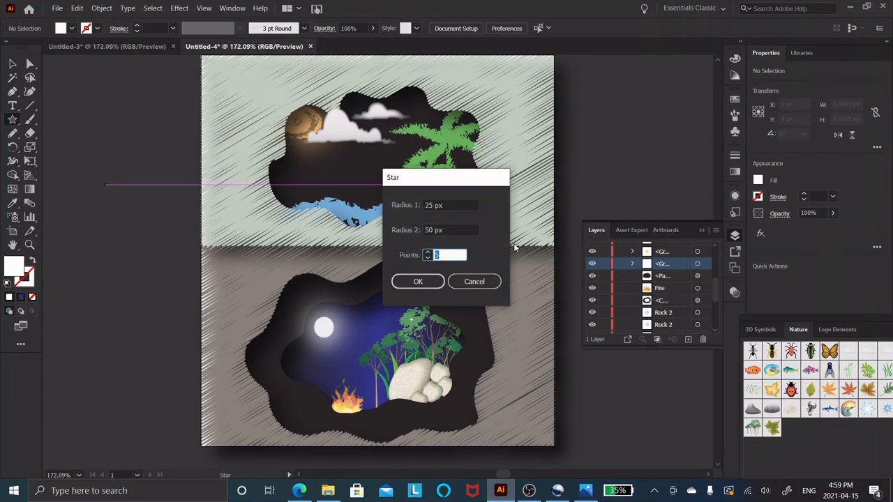
click(419, 282)
key(v)
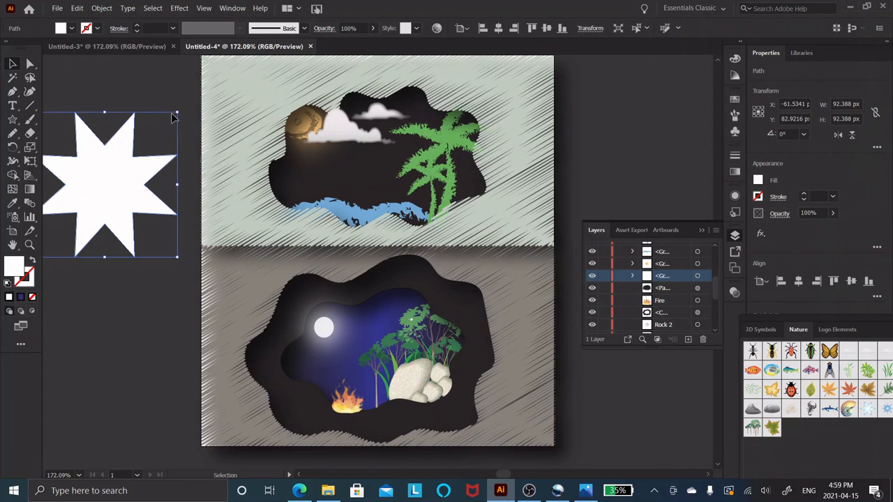
drag(171, 112, 282, 253)
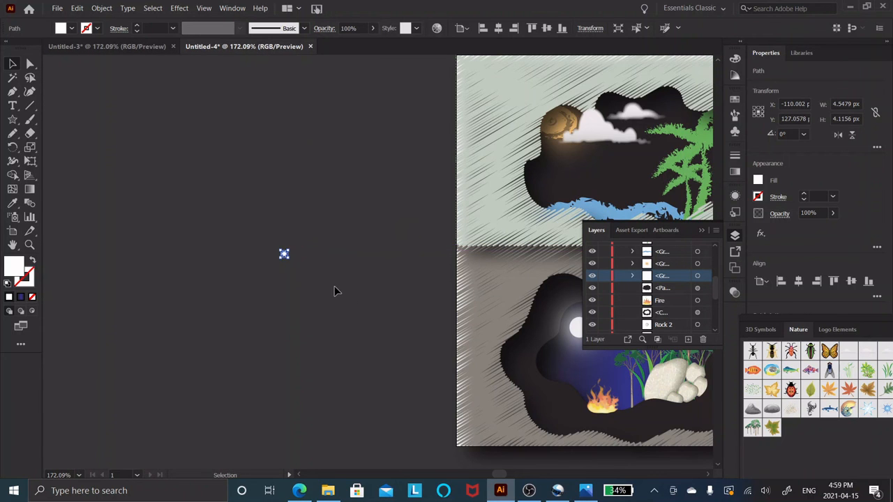
scroll(334, 292, right, 5)
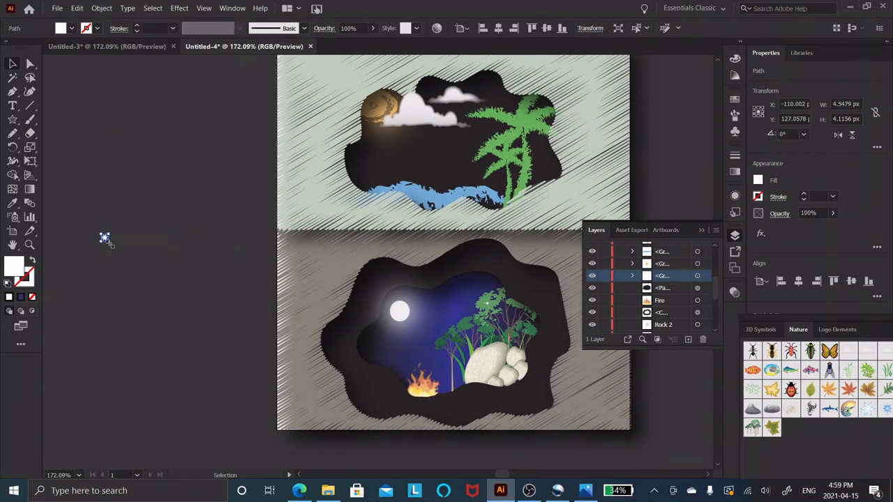
Step: Save the small star as a new dynamic Movie Clip symbol named Stars
click(735, 115)
click(667, 93)
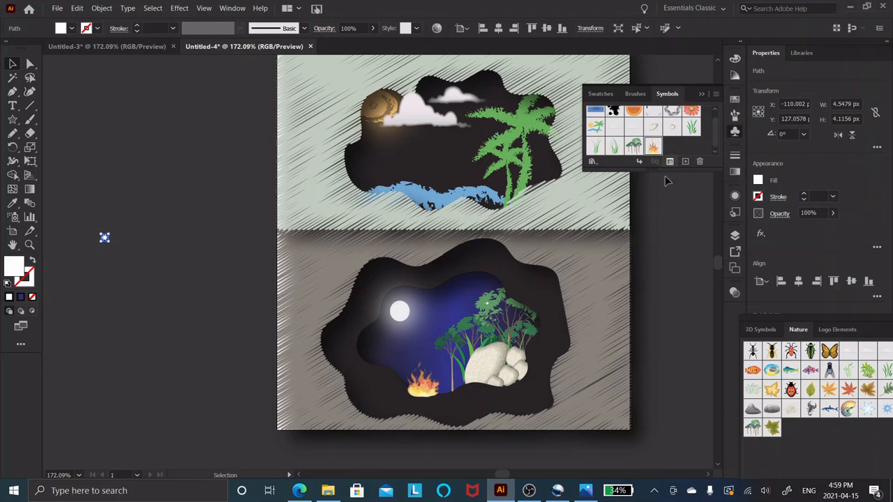
drag(104, 237, 673, 152)
text(S)
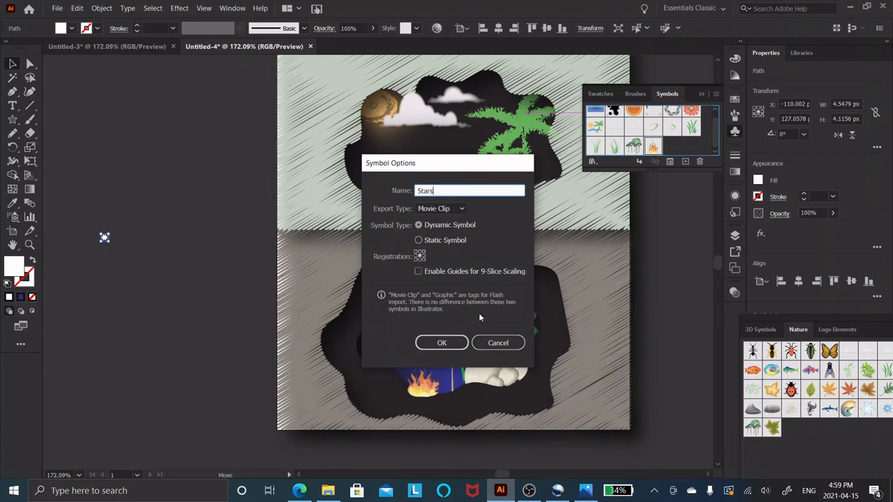
text(tars)
click(441, 342)
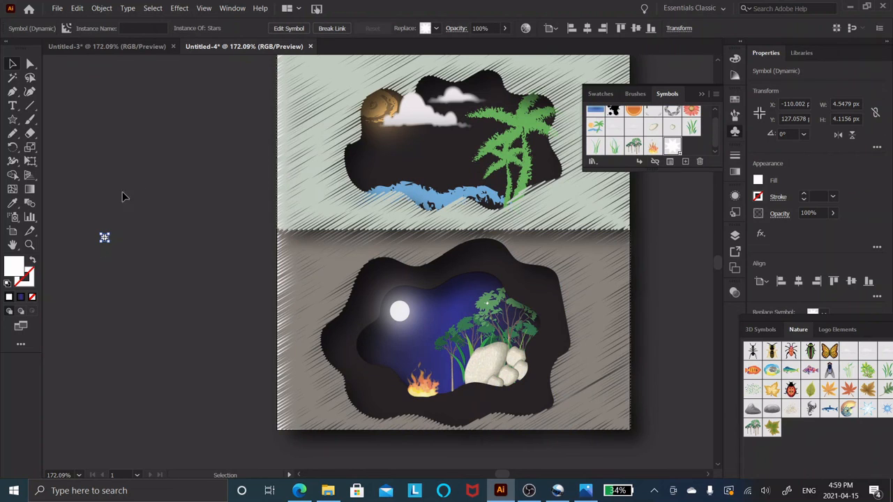
Step: Place five Stars symbol instances across the night opening, four above the trees and campfire and one left of the moon
drag(103, 238, 431, 295)
click(637, 160)
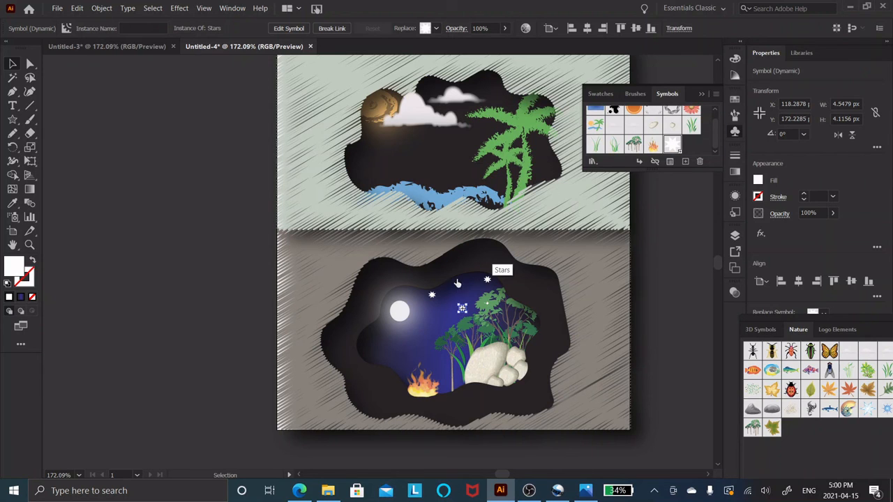
drag(457, 283, 456, 279)
drag(374, 329, 375, 328)
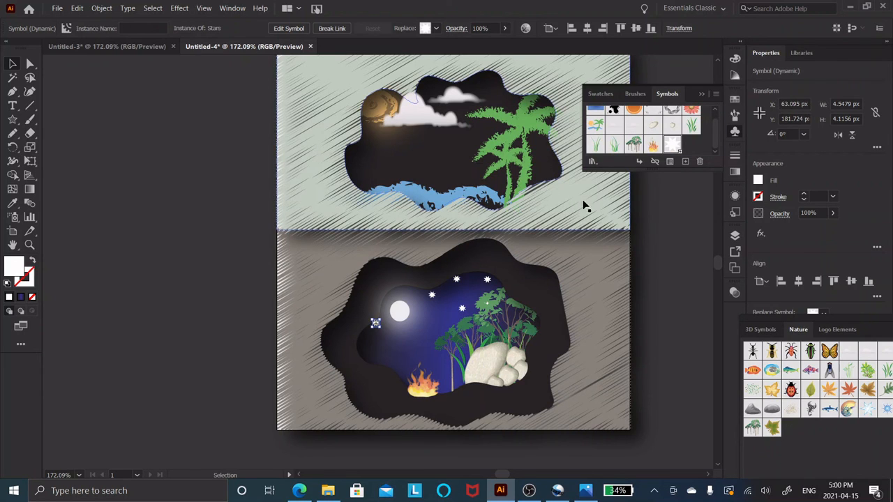
click(165, 222)
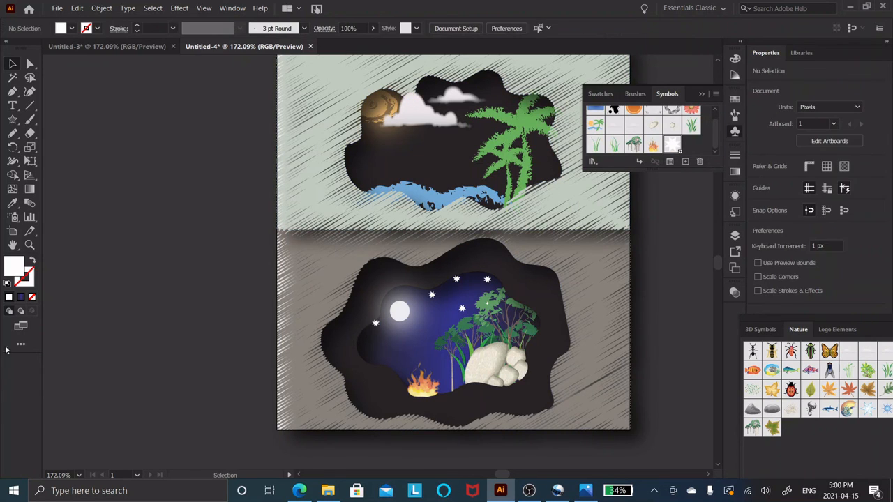
click(701, 94)
scroll(624, 234, up, 2)
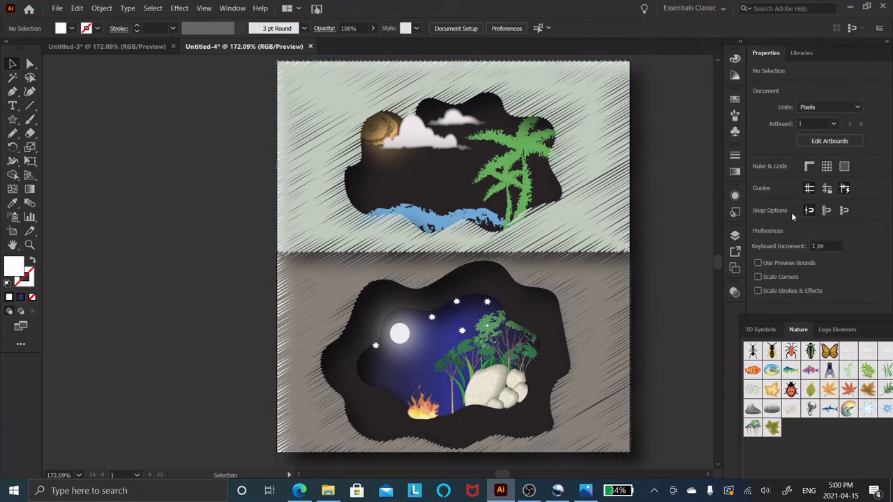